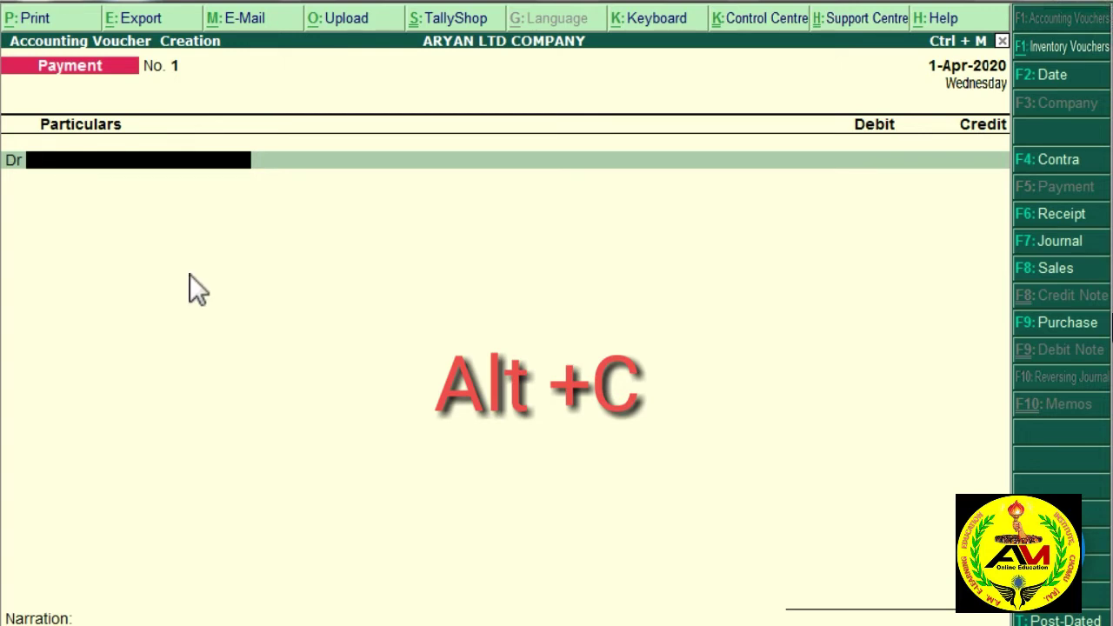
Step: Start a new ledger from the voucher and name it Salary Ac
key(alt+c)
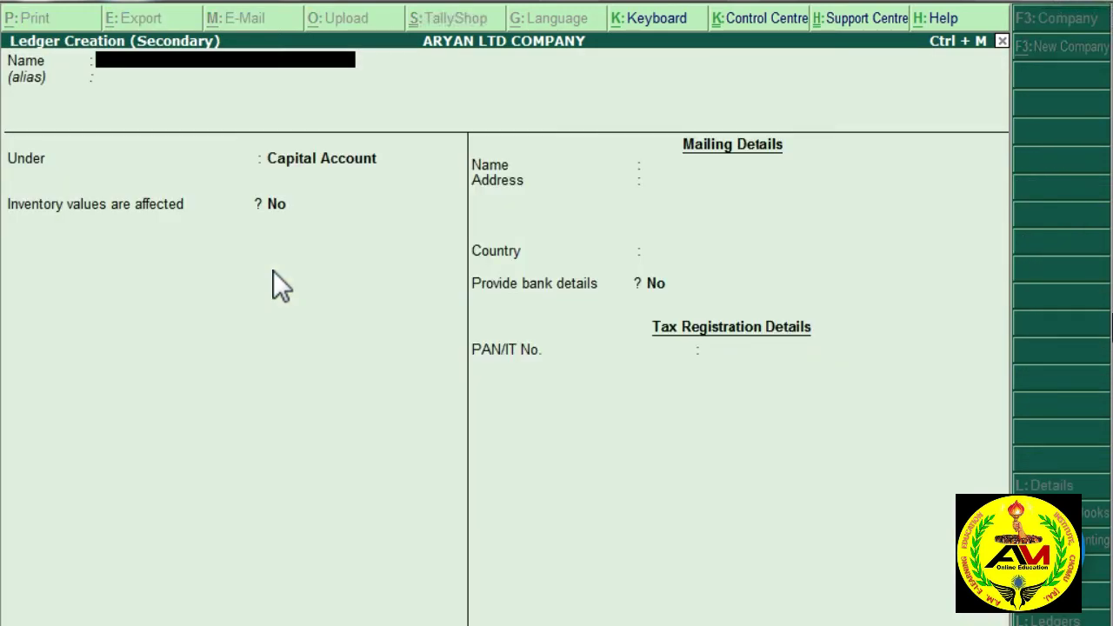
text(Salary Ac)
key(Return)
key(Return)
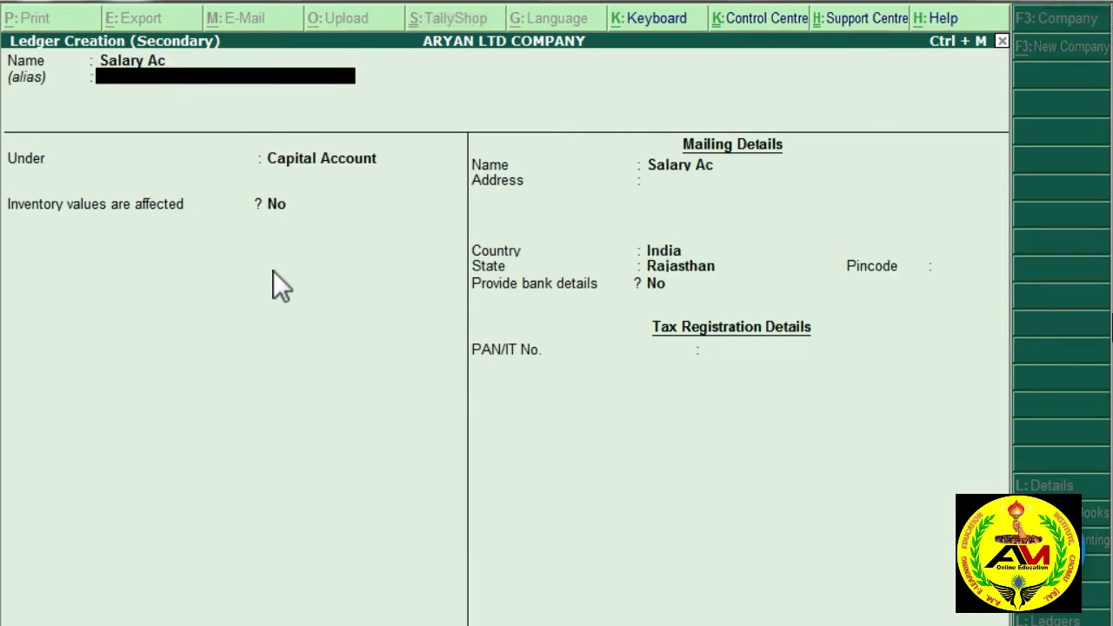
Step: Place Salary Ac under Indirect Expenses, save it, and enter a 5000 debit
text(i)
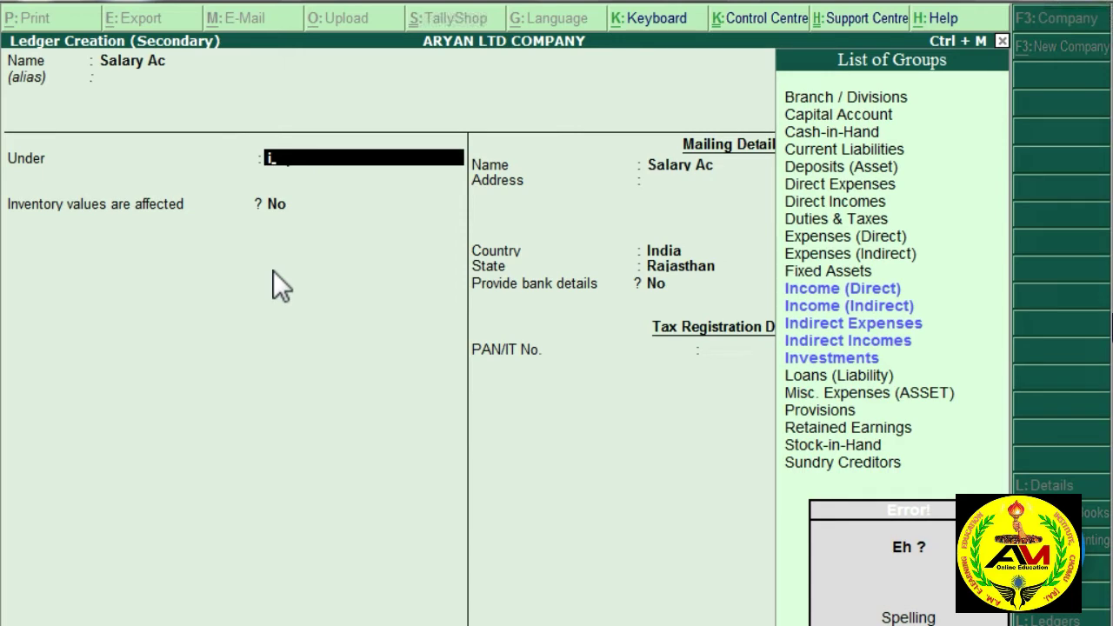
key(BackSpace)
text(in)
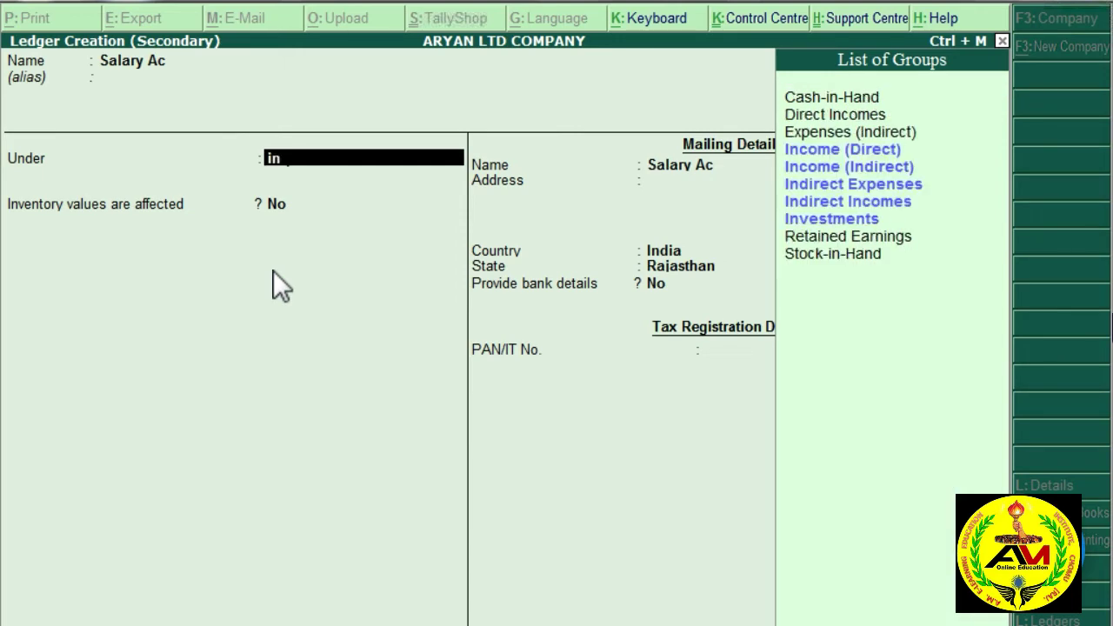
text(d)
key(Down)
key(Return)
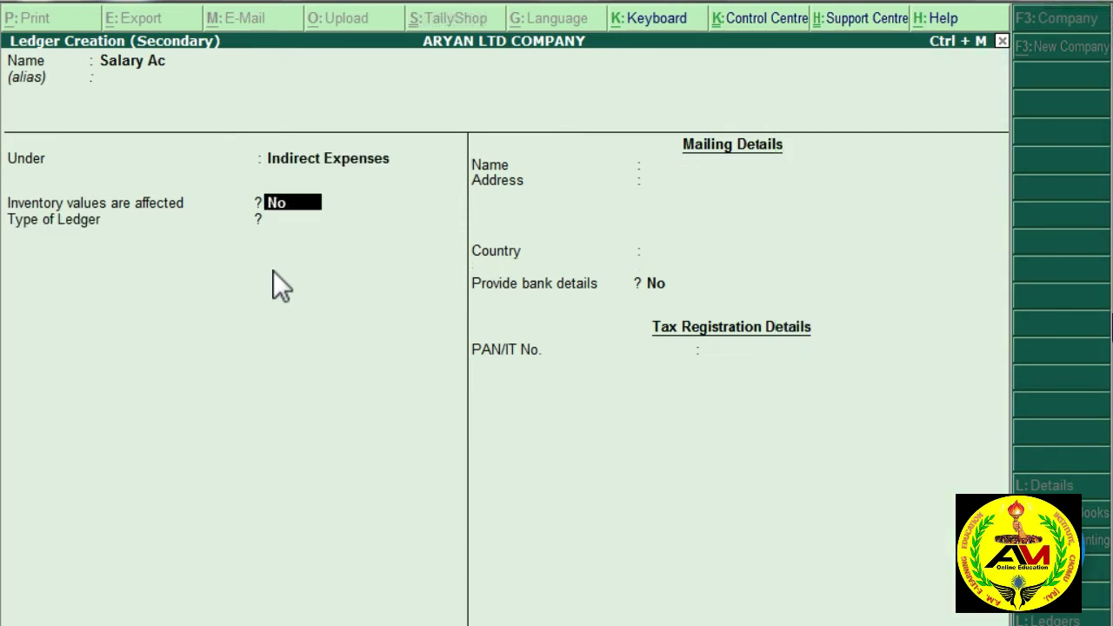
key(Return)
key(Return)
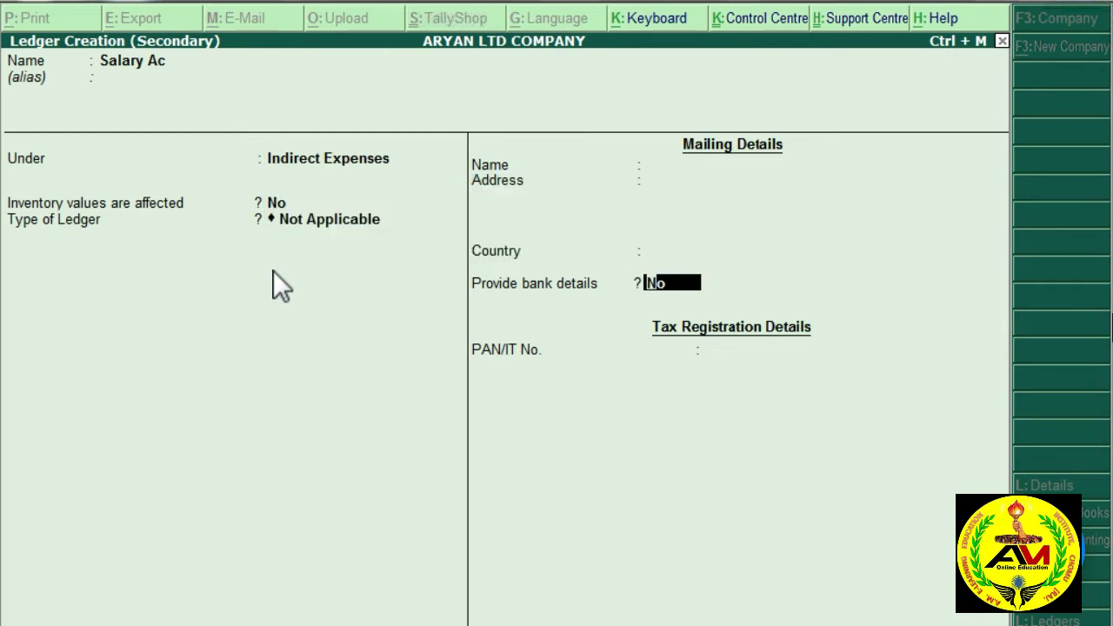
key(Return)
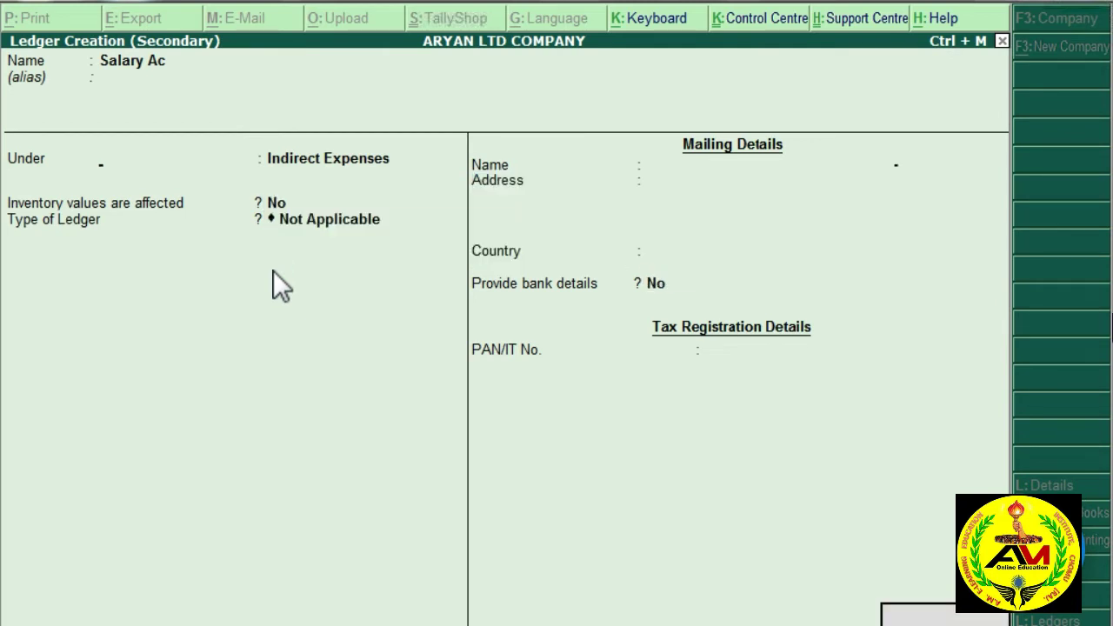
key(Return)
text(5000)
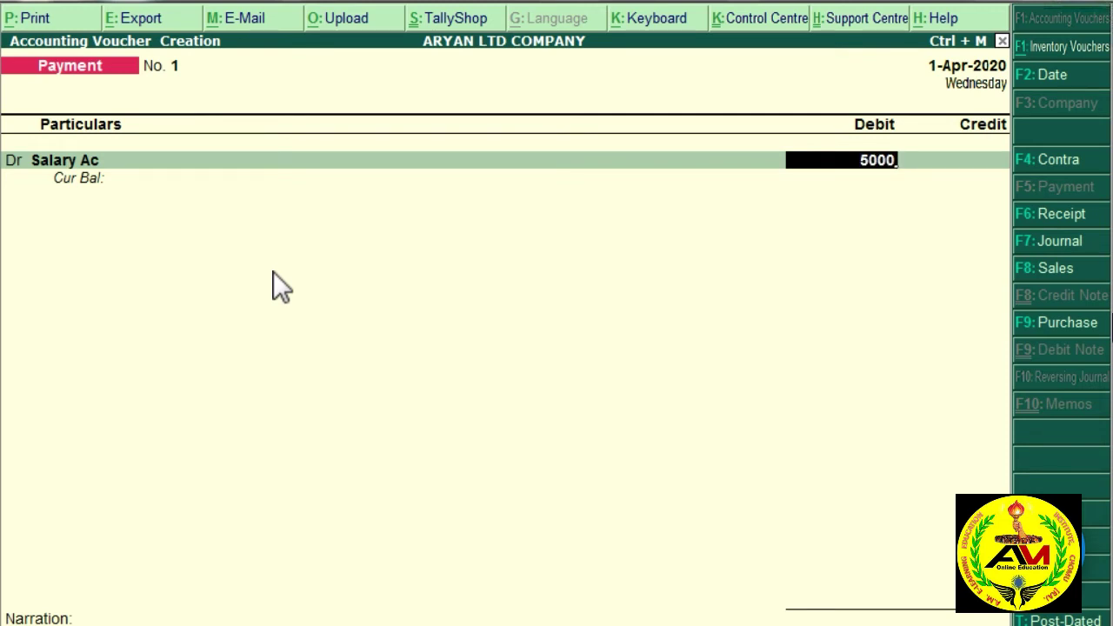
Step: Accept the 5000 Salary Ac debit and select Cash as the credited account
key(Return)
key(Return)
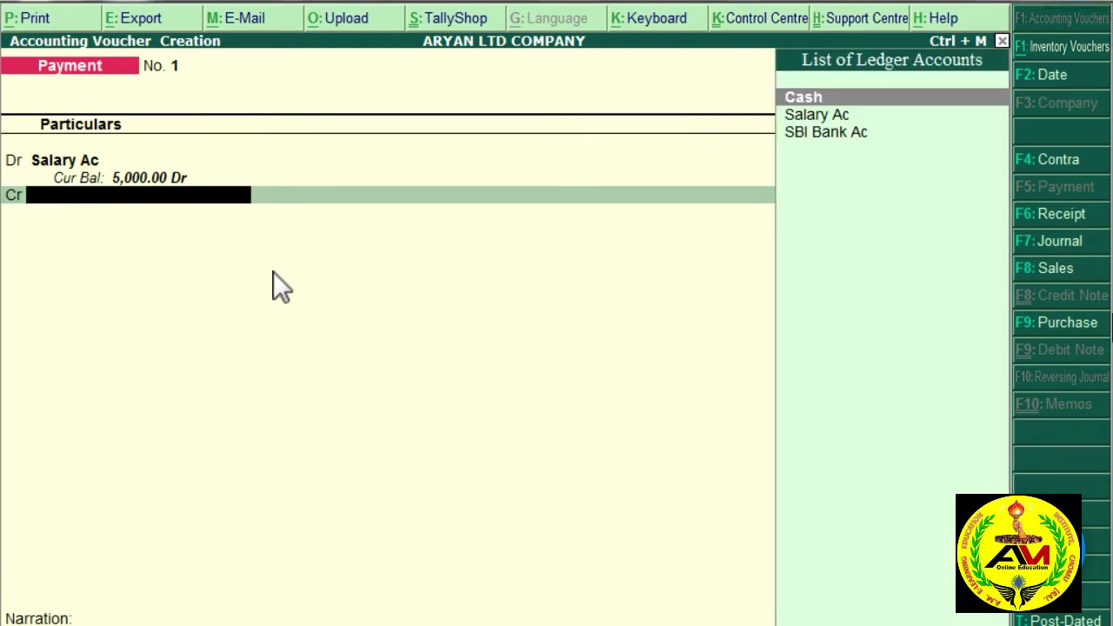
text(Ca)
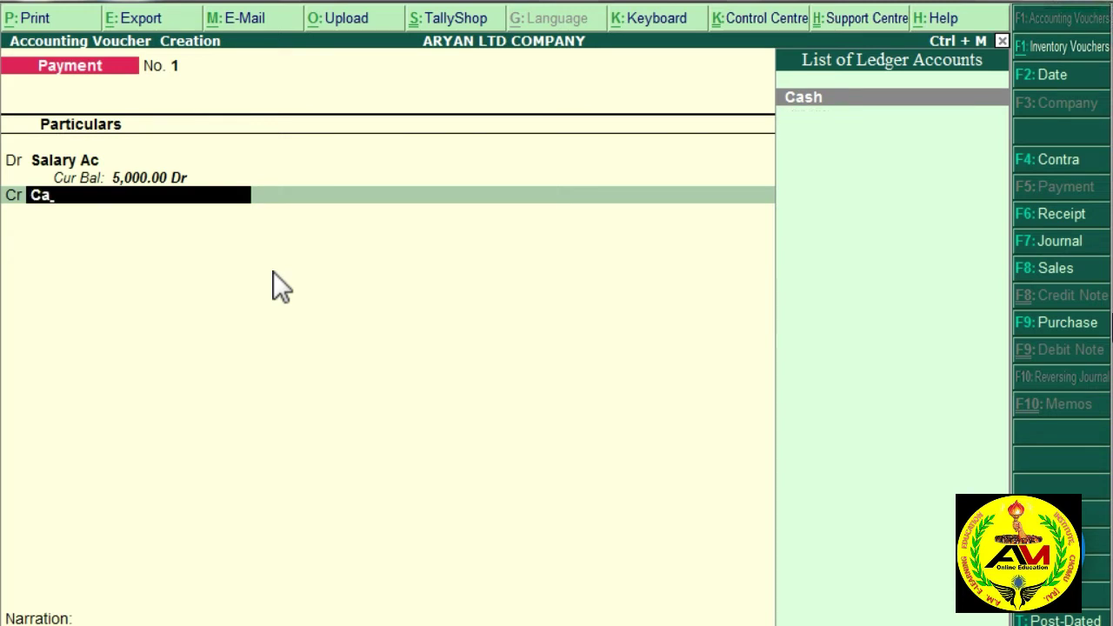
key(Return)
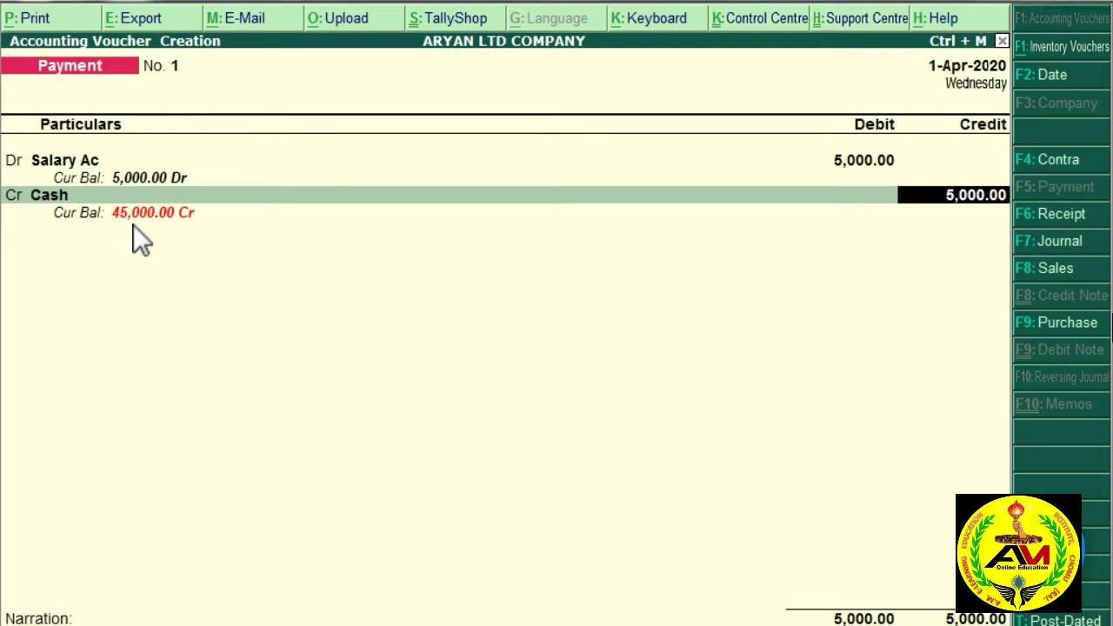
Step: Confirm the 5,000.00 Cash credit and save Payment voucher No. 1
key(Return)
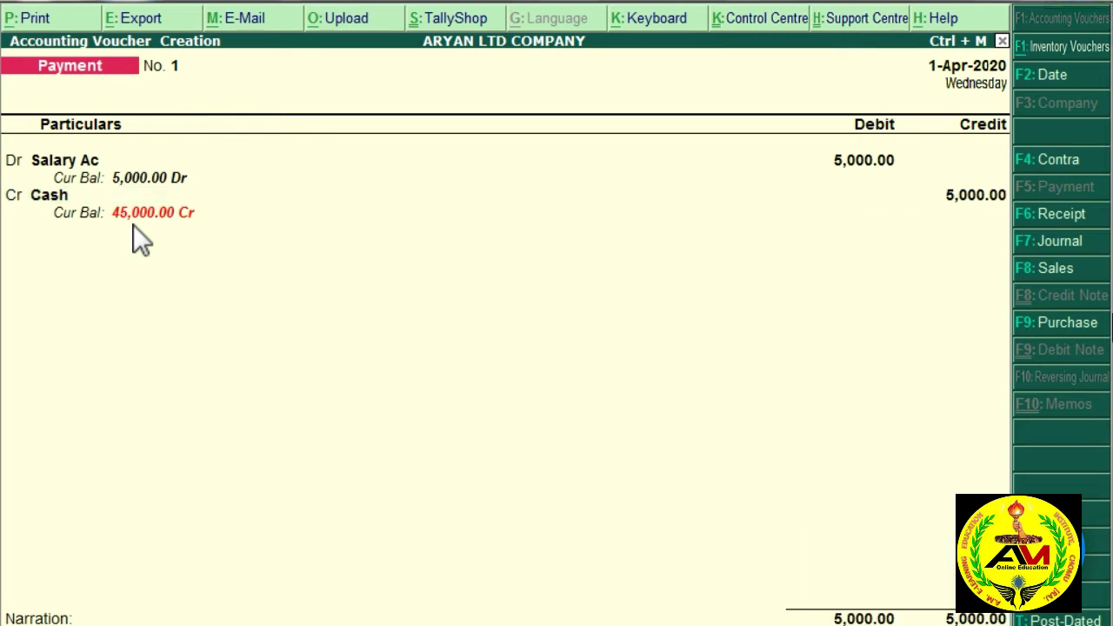
key(Return)
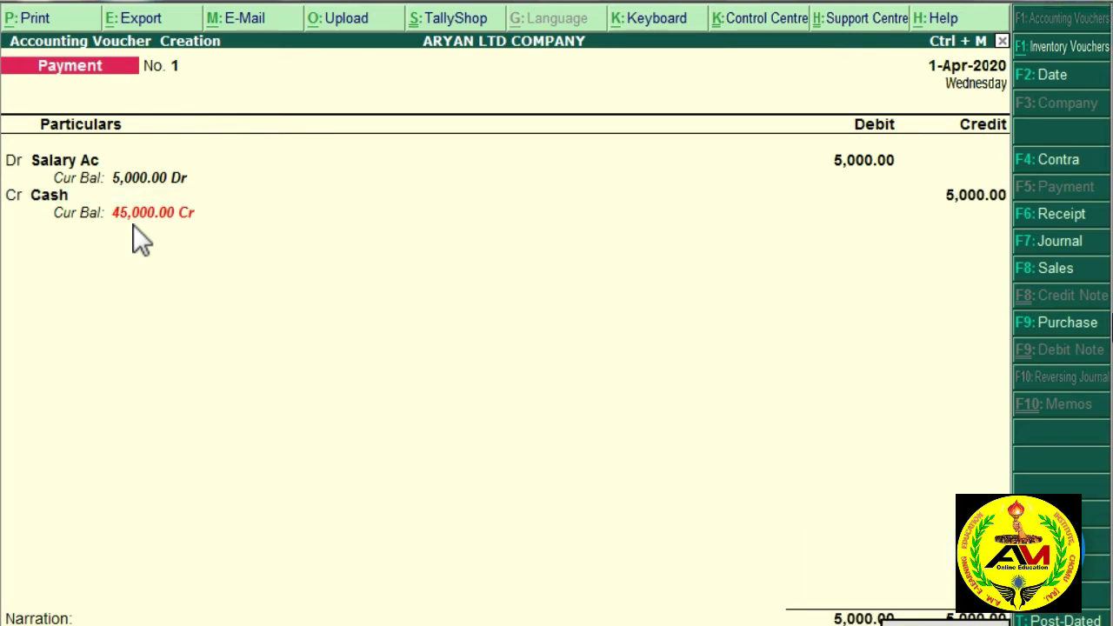
key(Return)
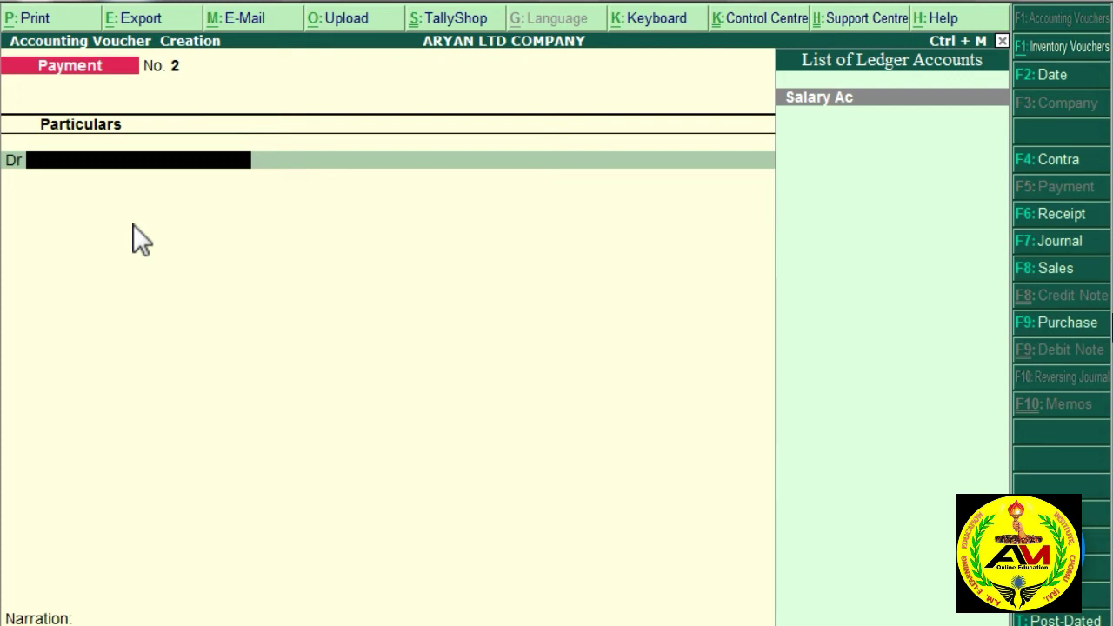
Step: Create a Rent Ac ledger under Indirect Expenses from the voucher's debit line
text(r)
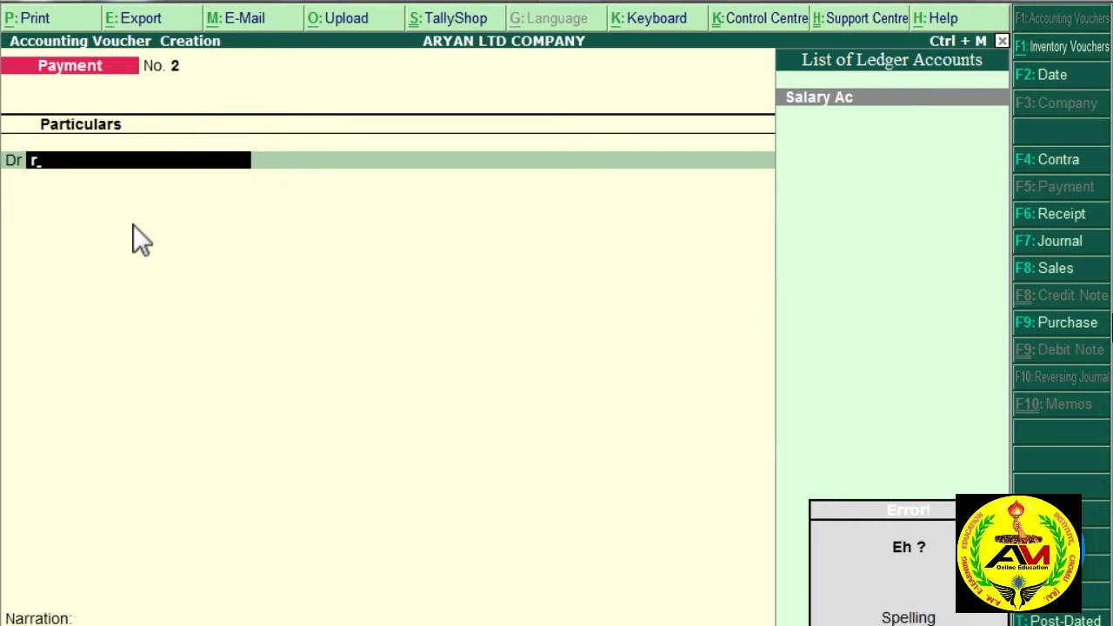
key(alt+c)
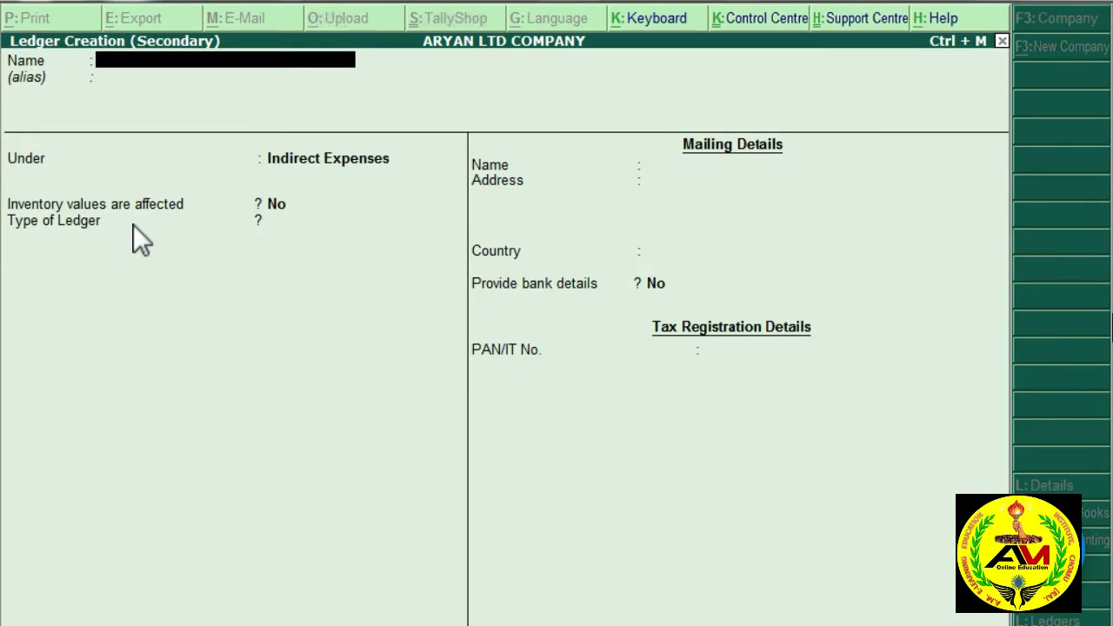
text(Rent Ac)
key(Return)
key(Return)
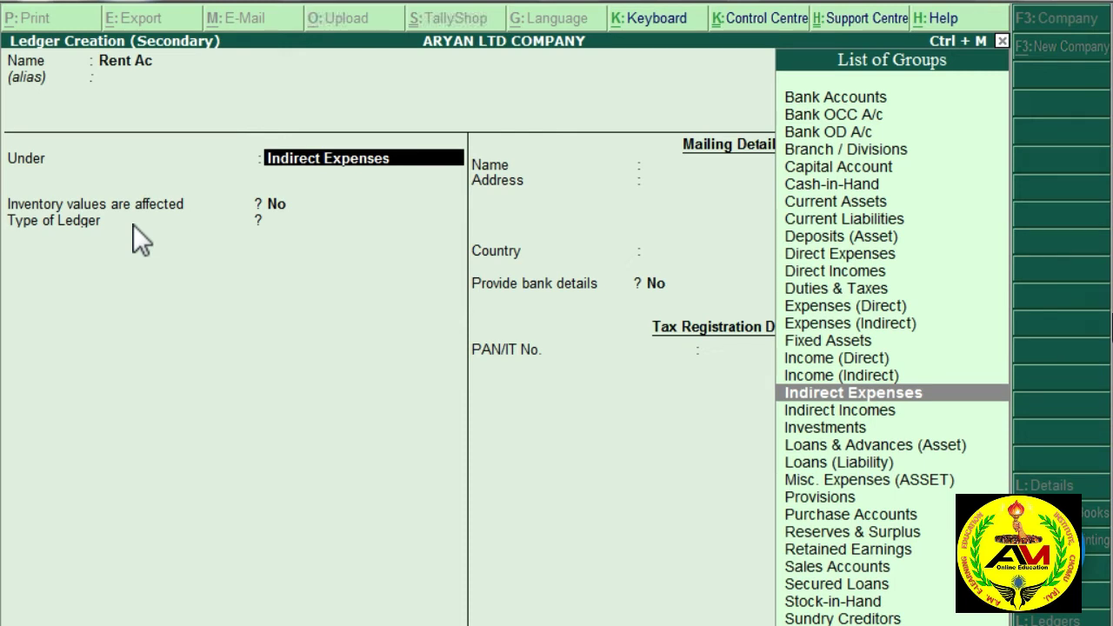
key(Return)
key(Return)
key(Return)
key(Return)
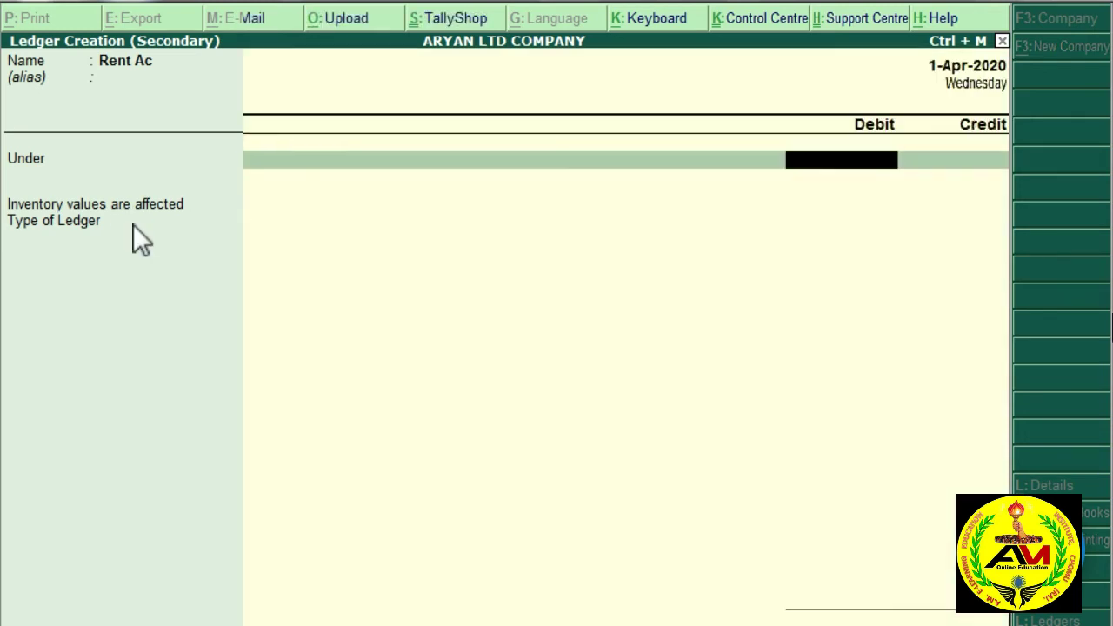
key(ctrl+a)
Step: Debit Rent Ac 5000, credit Cash 5,000.00, and save Payment voucher No. 2
text(500)
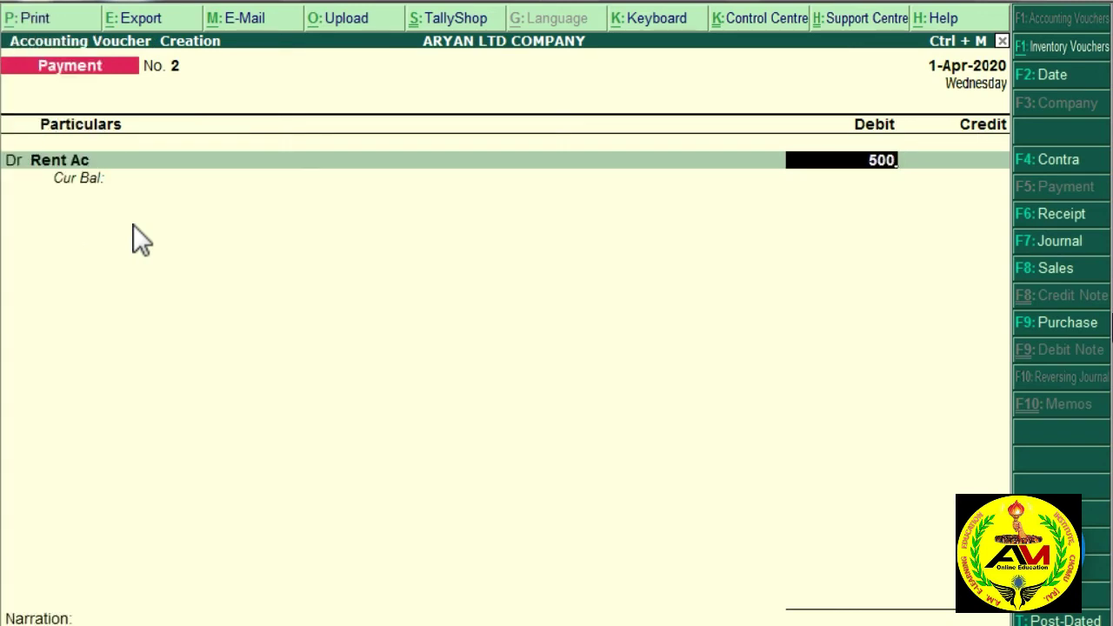
text(0)
key(Return)
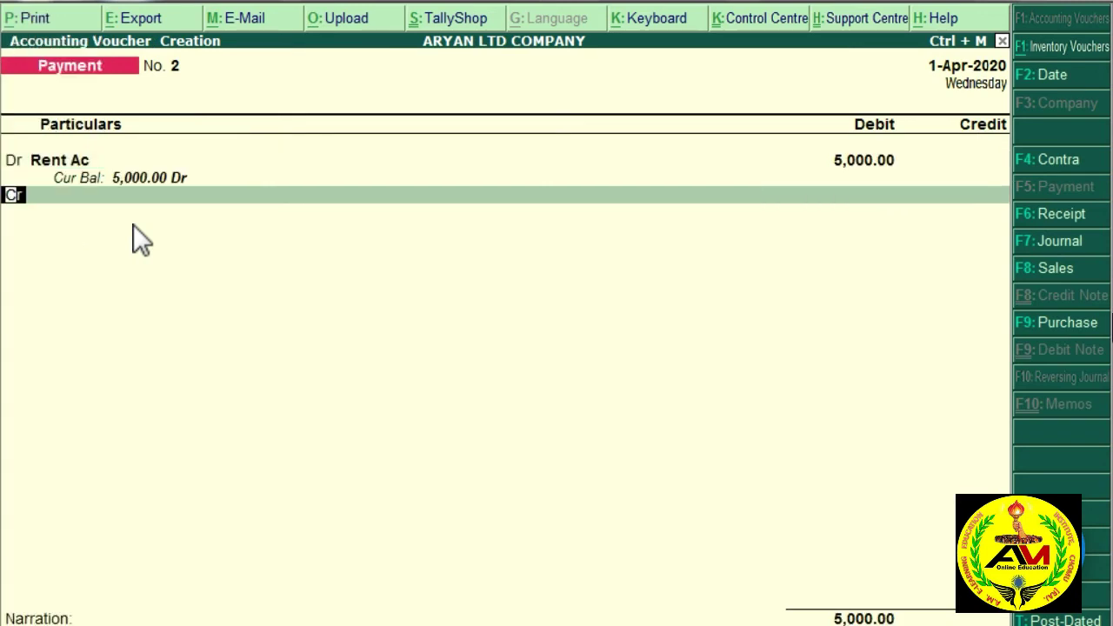
key(Return)
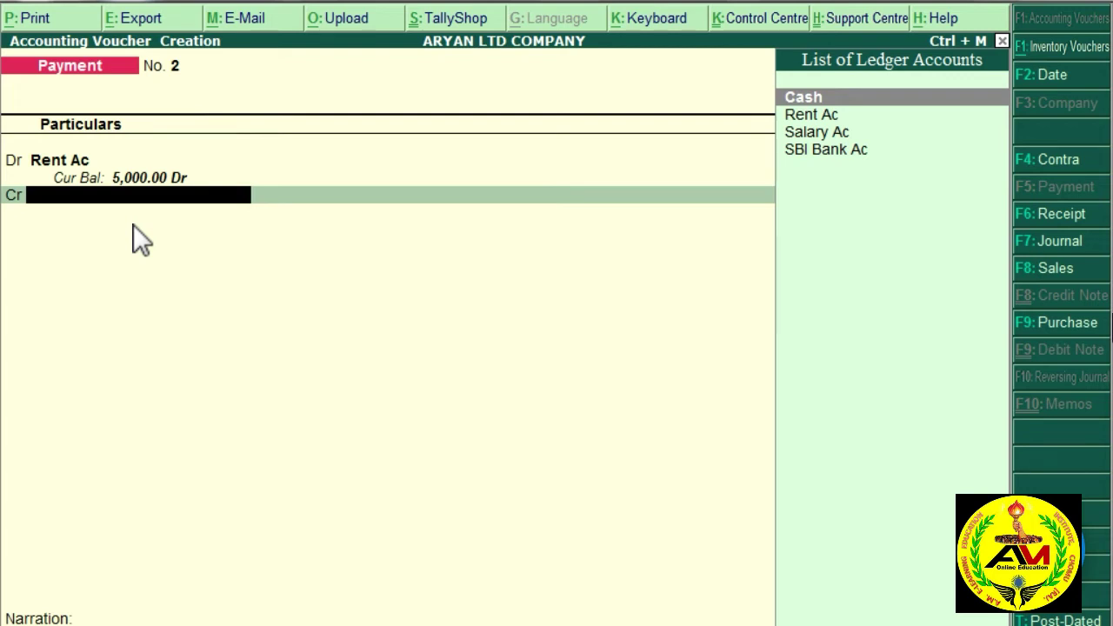
key(Return)
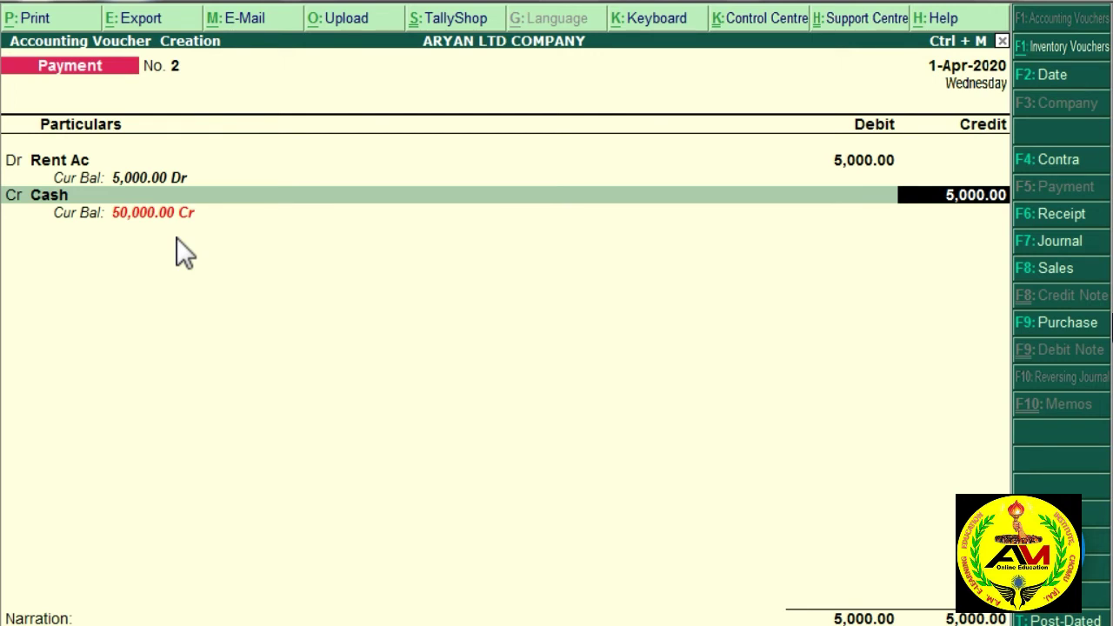
key(Return)
key(Return)
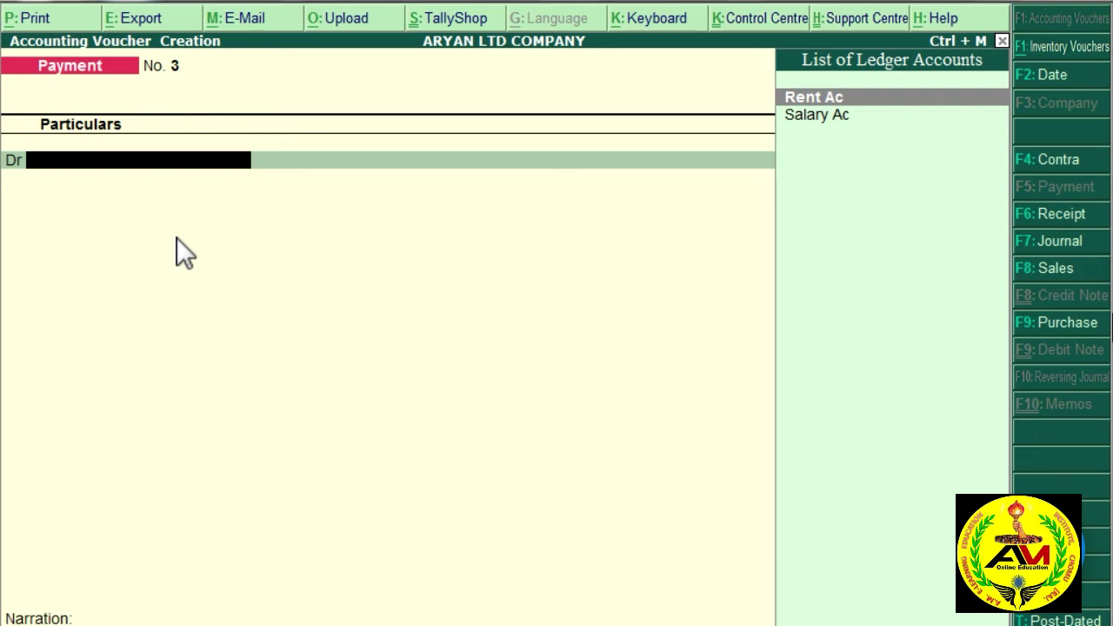
Step: Create a Wages Ac ledger under Direct Expenses with ledger type Not Applicable
text(A)
key(alt+c)
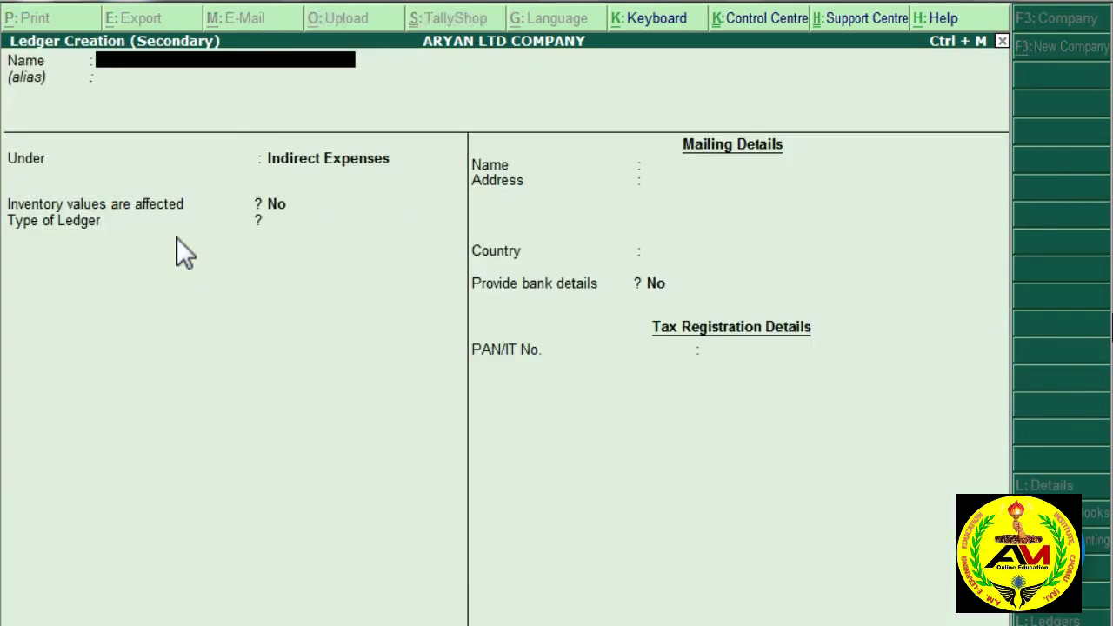
text(Wages Ac)
key(Return)
key(Return)
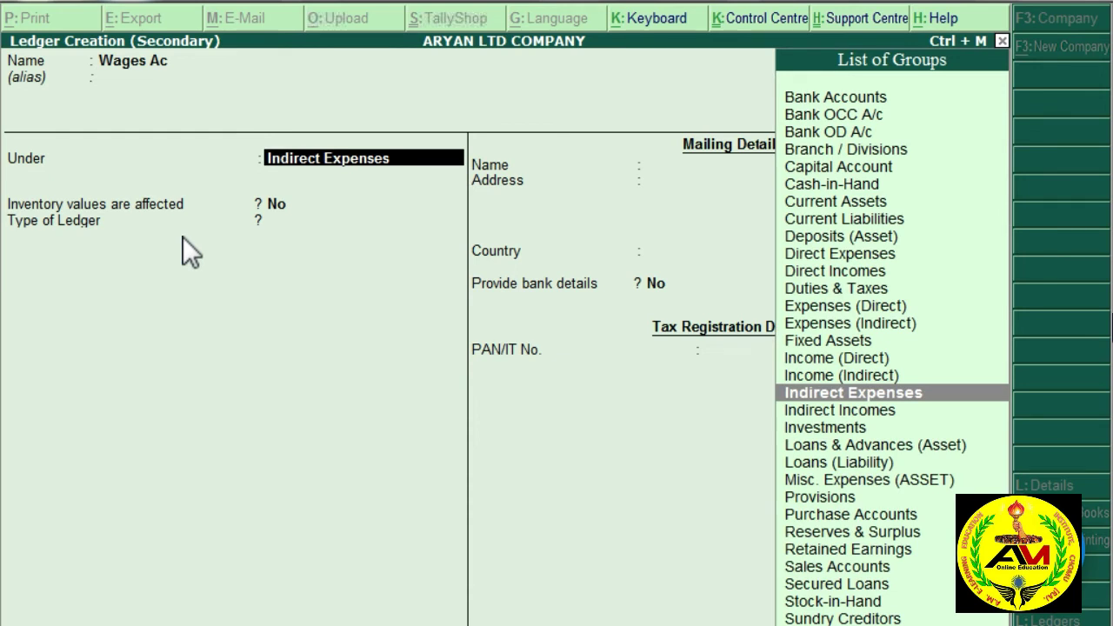
text(di)
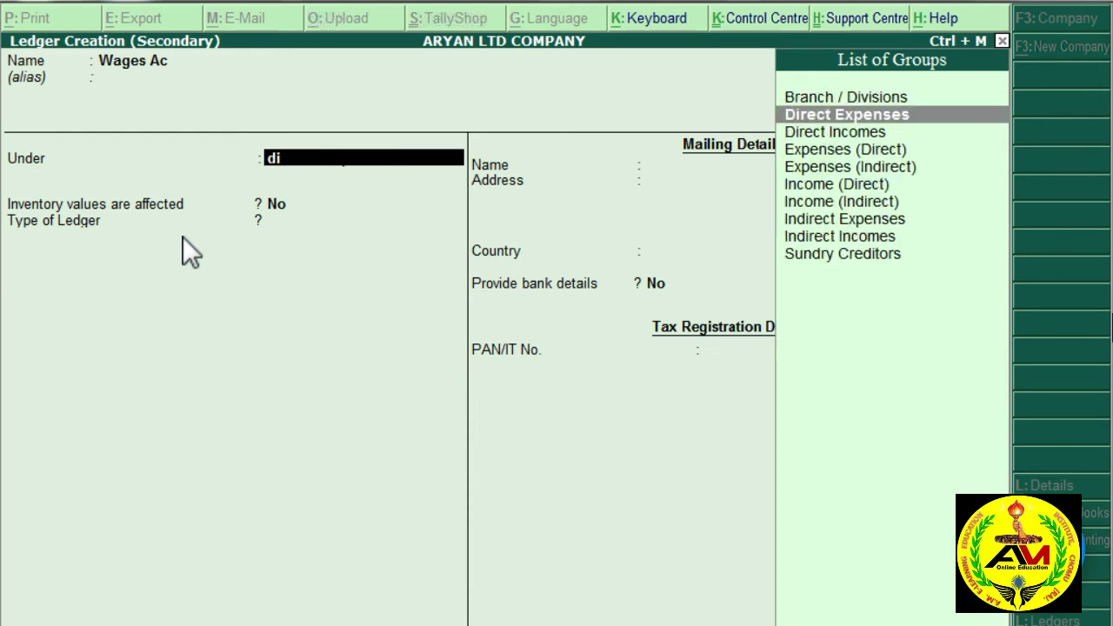
key(Return)
key(Return)
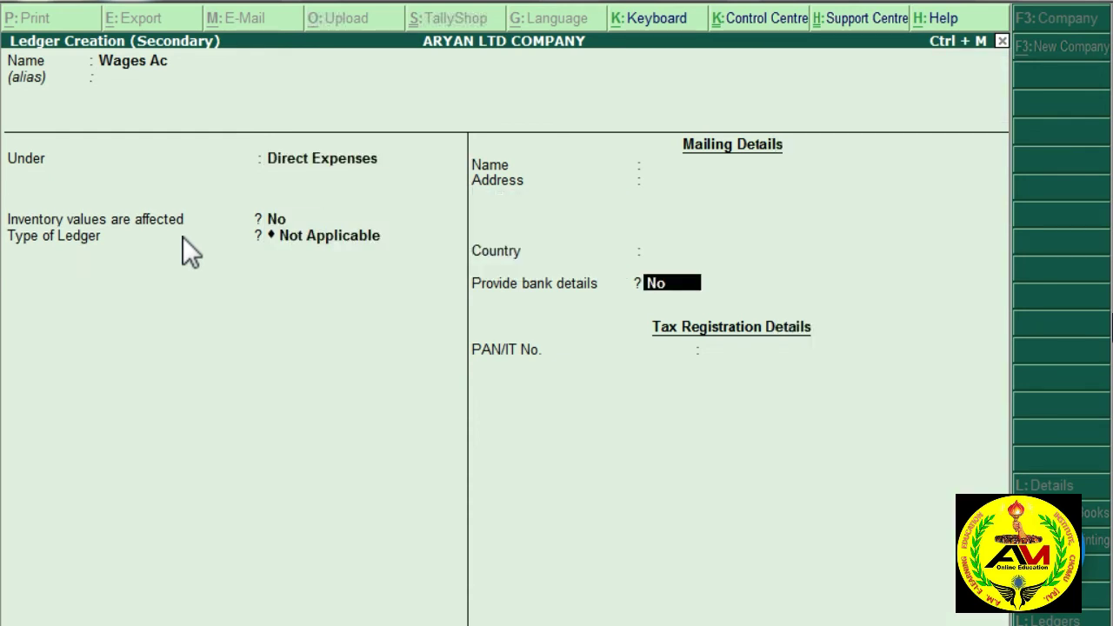
key(Return)
key(Return)
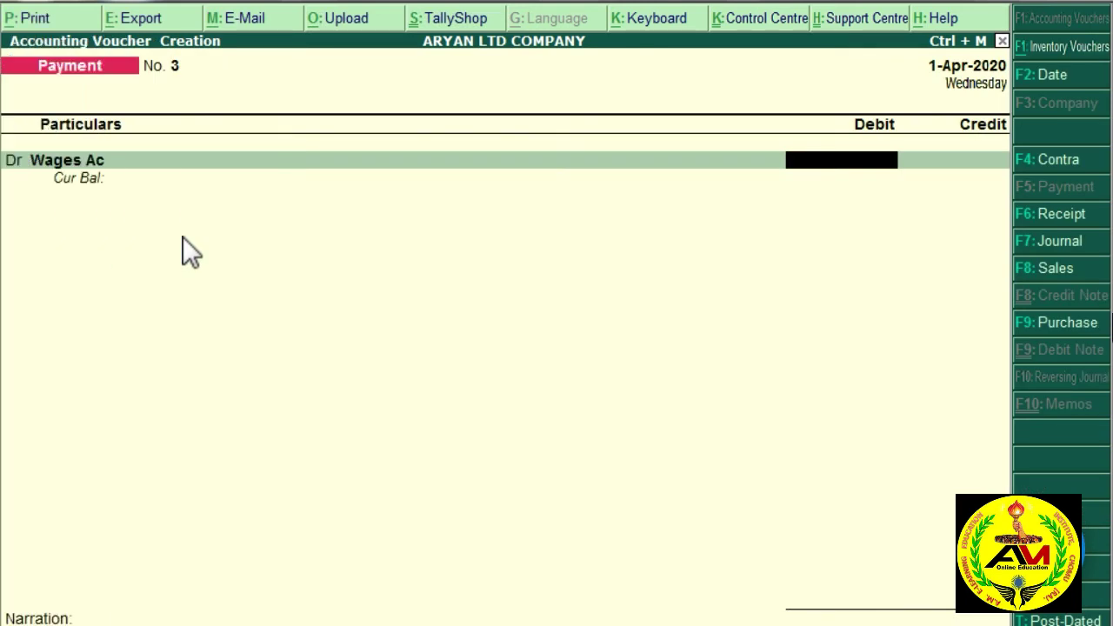
Step: Debit Wages Ac 10,000 and move to the credit account list
text(10000)
key(Return)
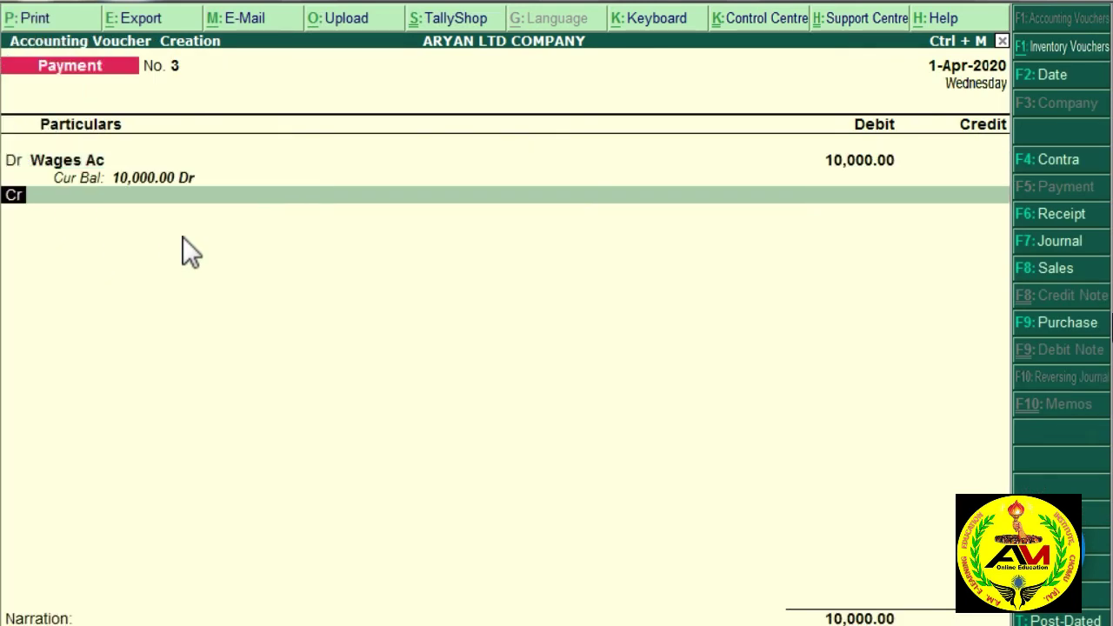
key(Return)
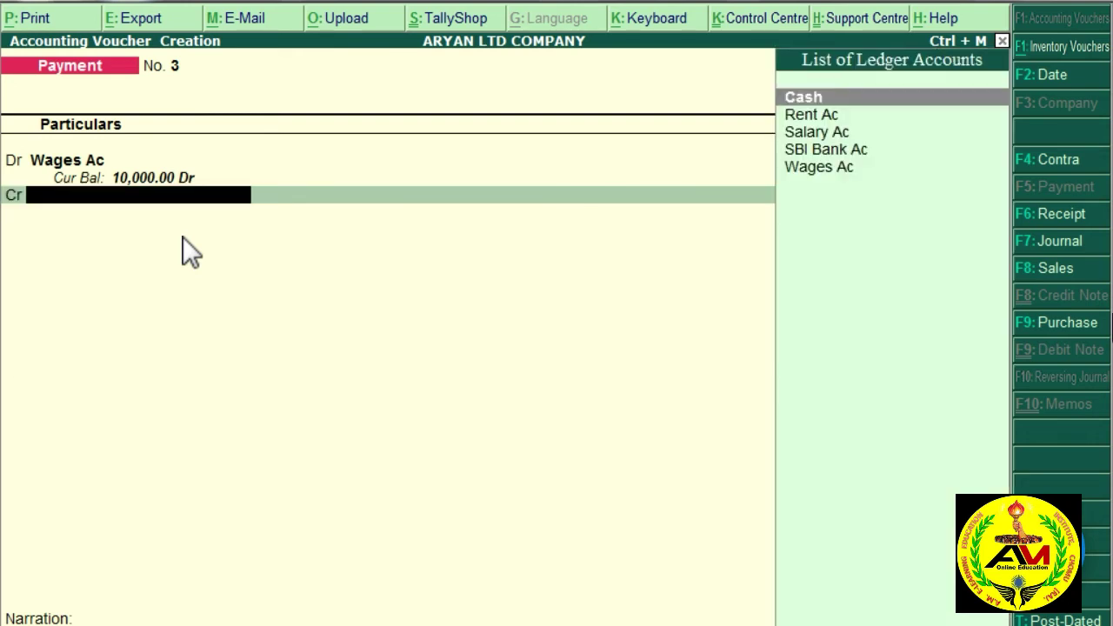
key(Down)
key(Down)
key(Down)
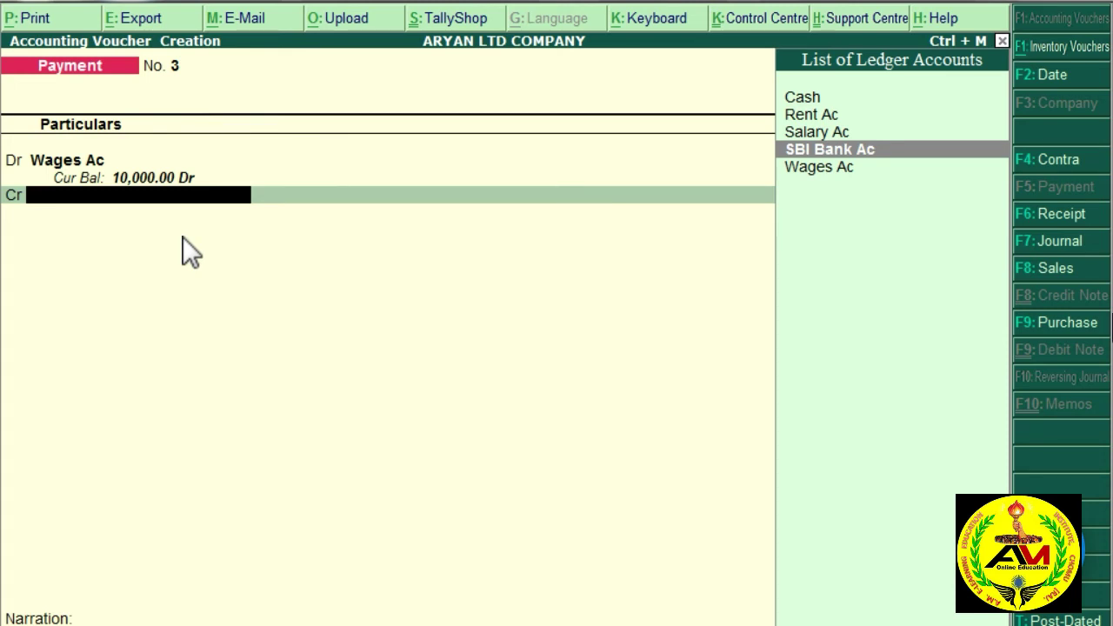
Step: Create a credit-side ledger named HDFC Bank Ac under Bank Accounts
key(alt+c)
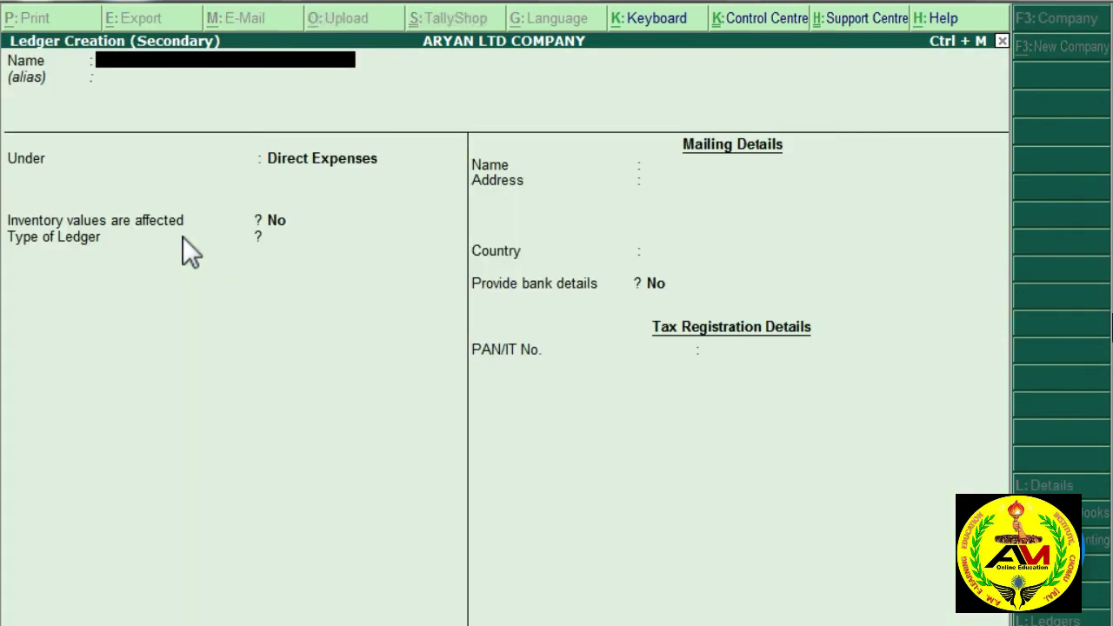
text(HDFC Bank Ac)
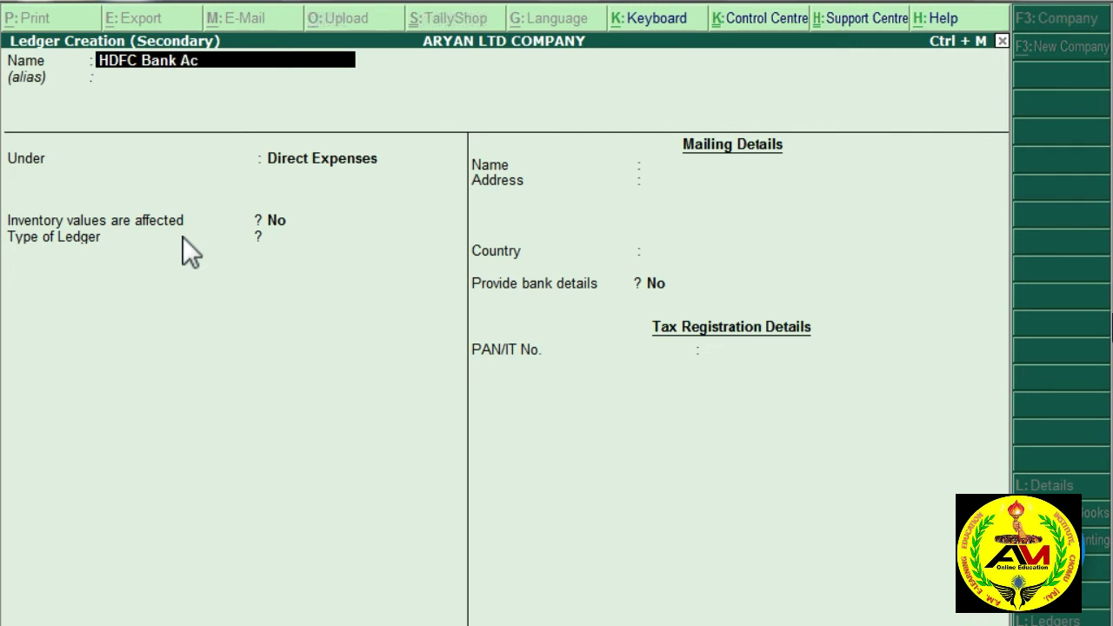
key(Return)
key(Return)
text(b)
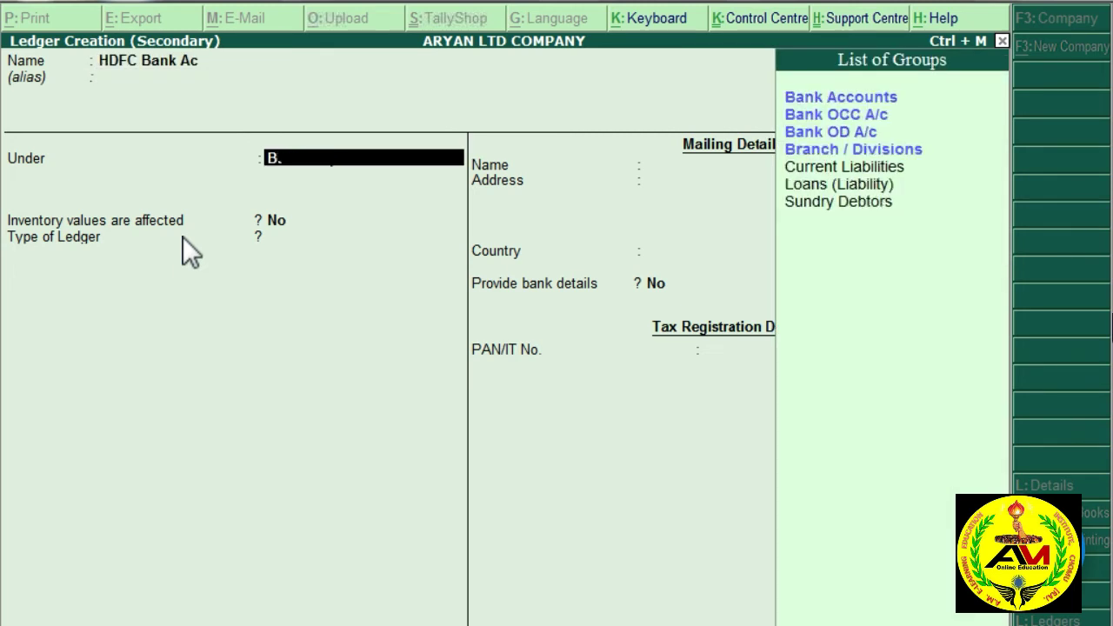
text(ank)
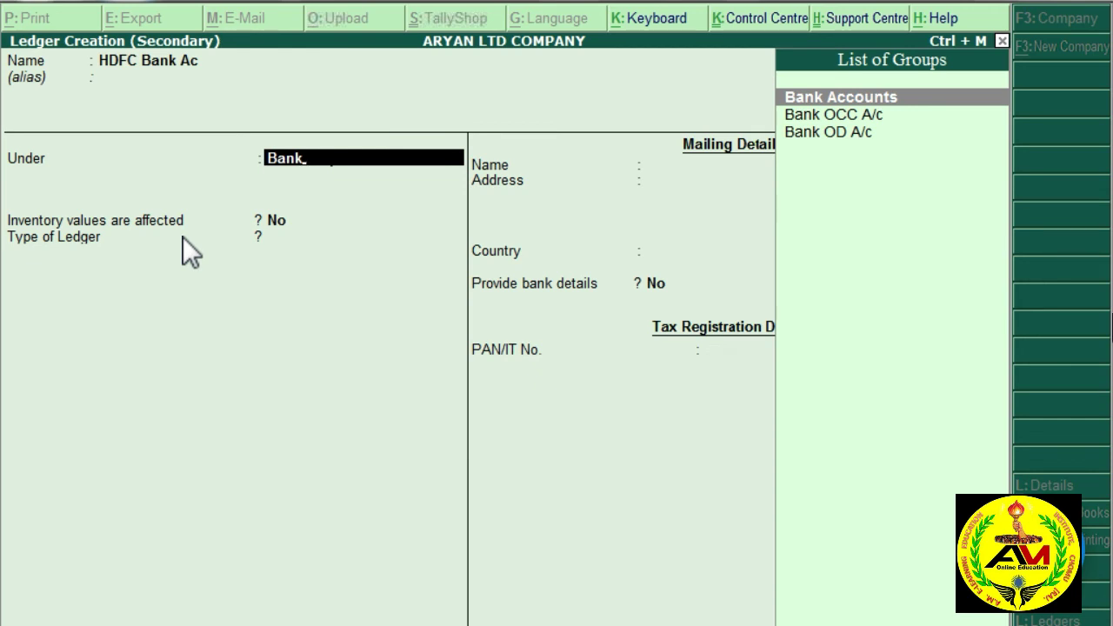
key(Return)
key(Return)
key(Return)
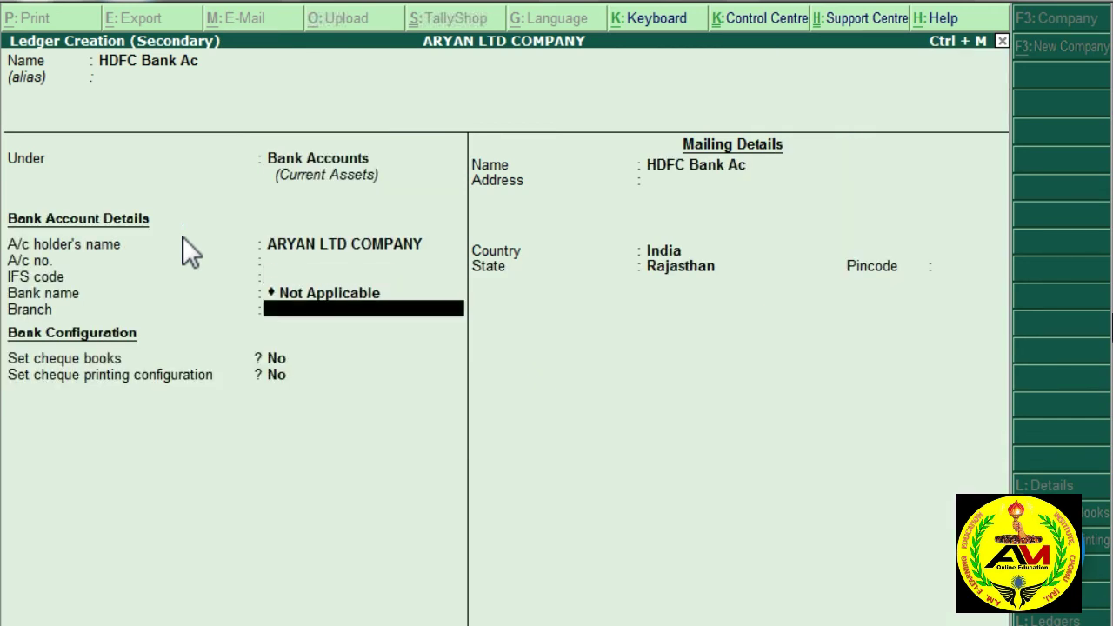
Step: Enter the bank account number, leave IFS, branch and cheque book blank, and finish the ledger
key(BackSpace)
key(BackSpace)
key(BackSpace)
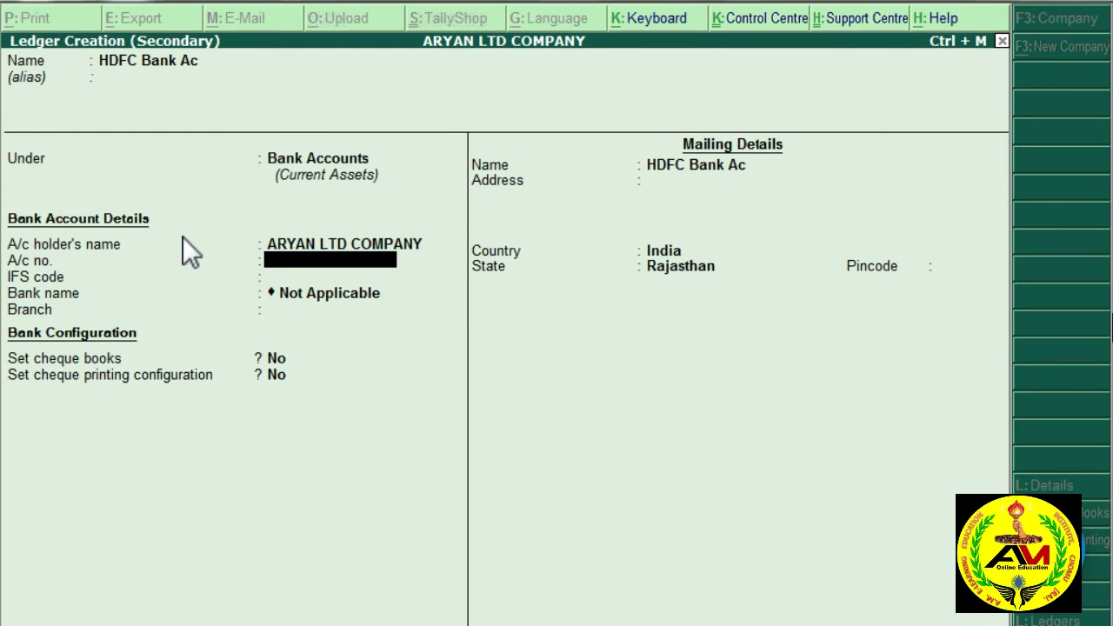
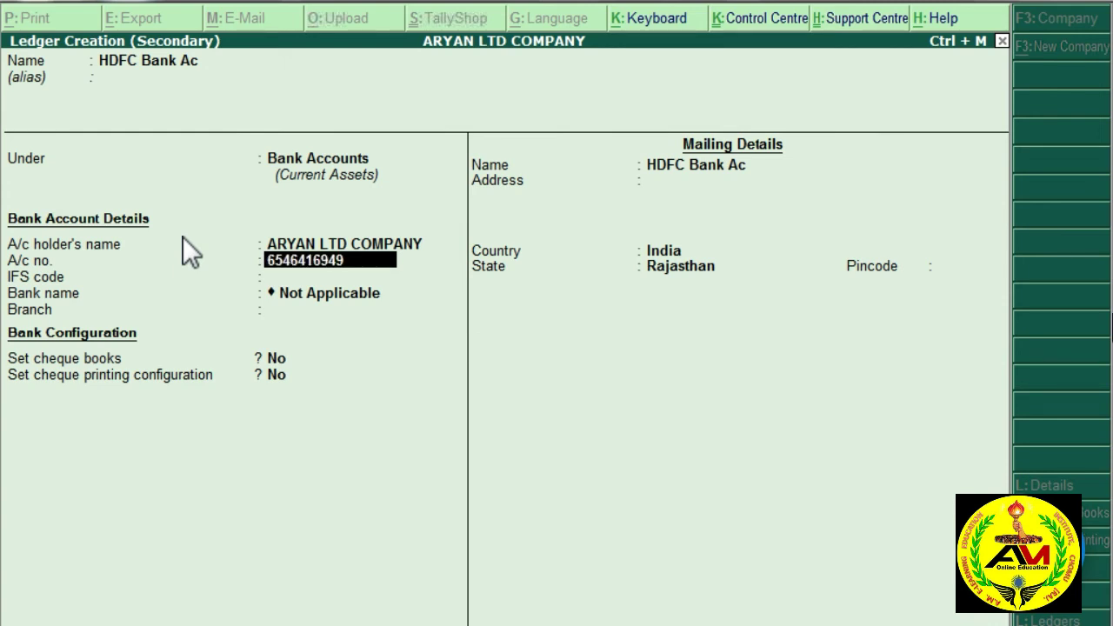
key(Return)
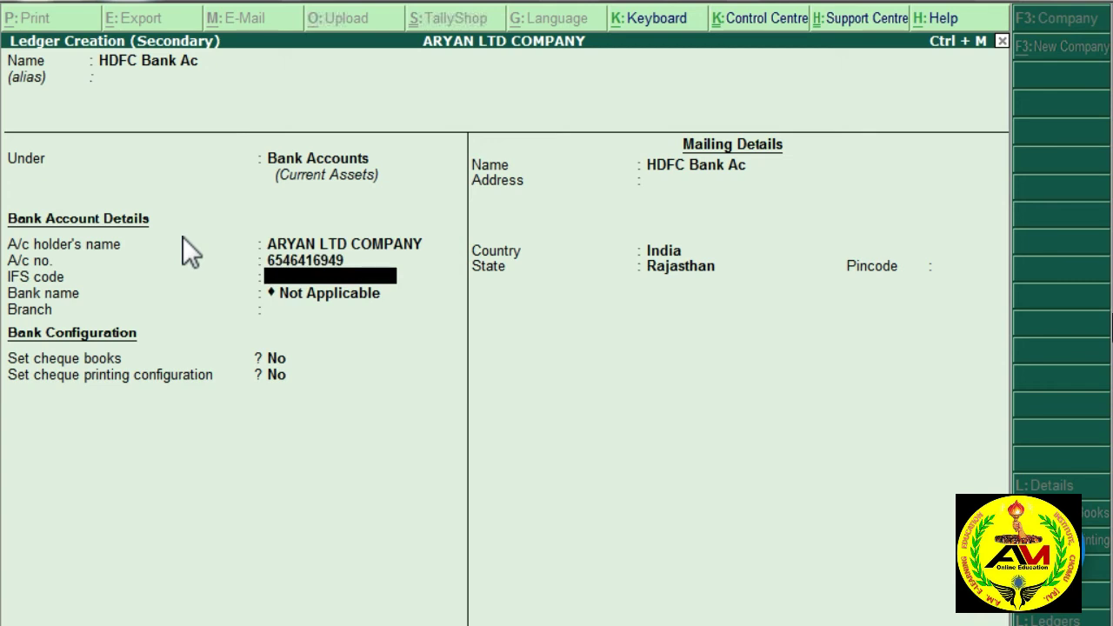
key(Return)
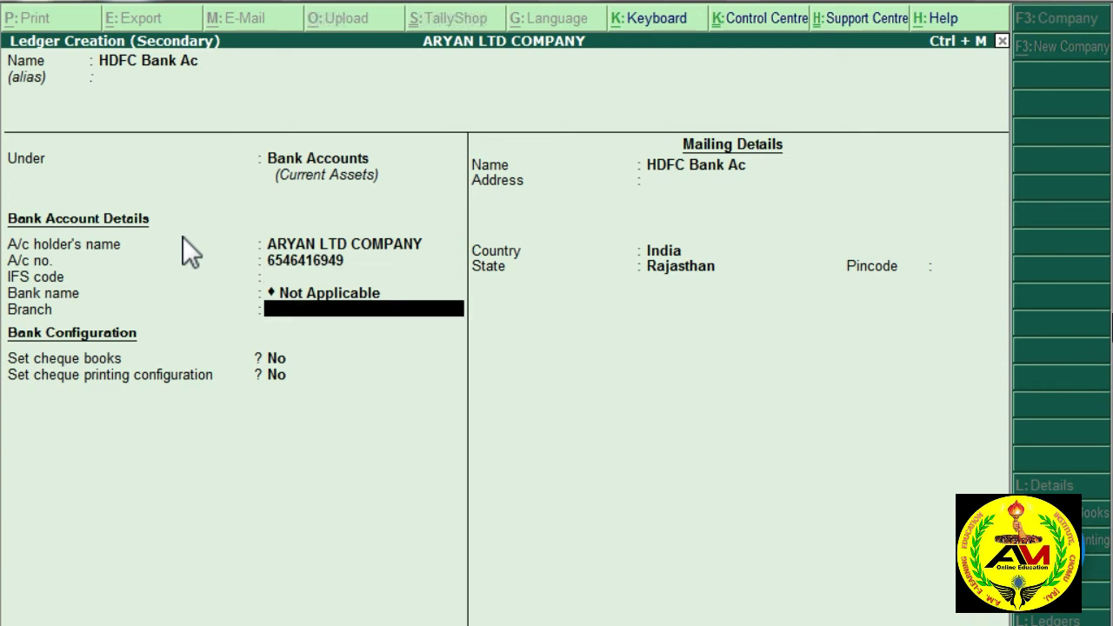
key(Return)
key(Return)
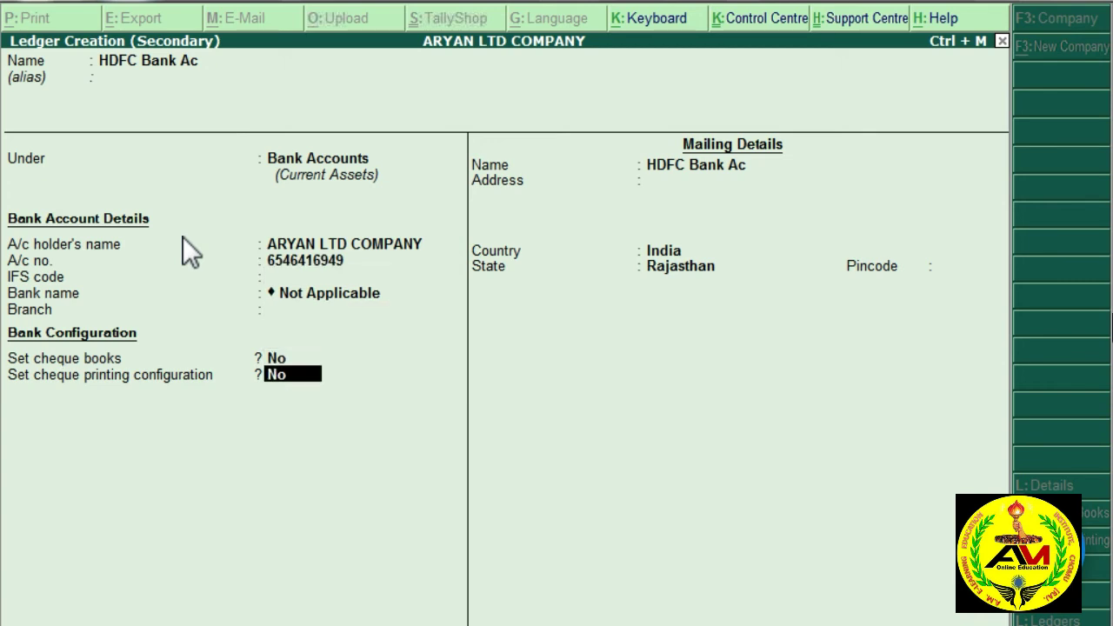
key(Return)
key(Return)
key(Return)
key(Return)
key(Return)
key(Return)
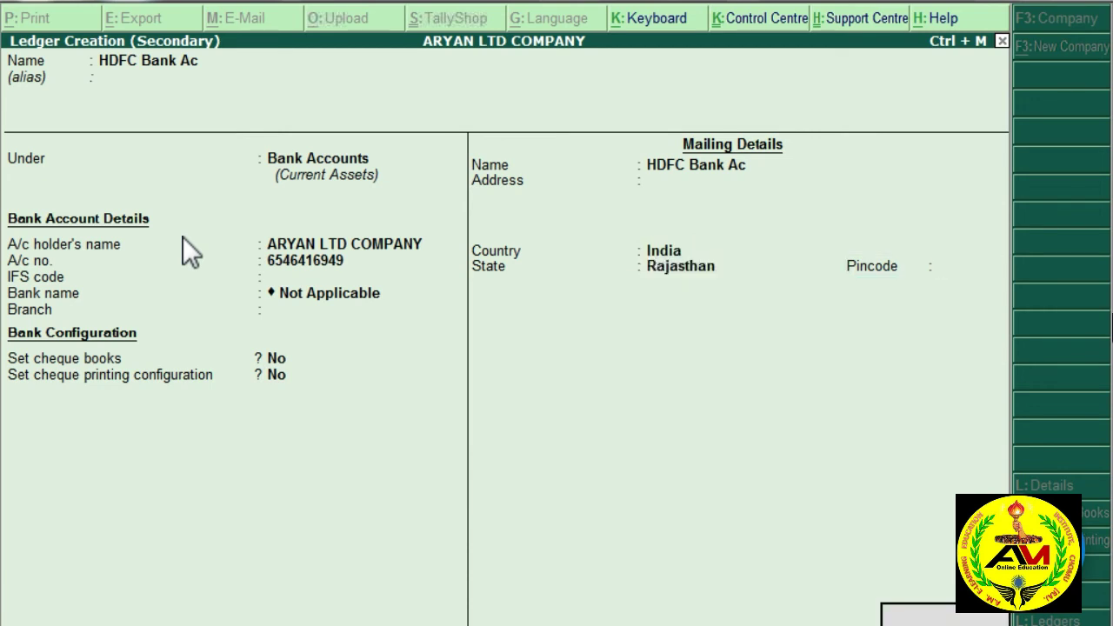
key(Return)
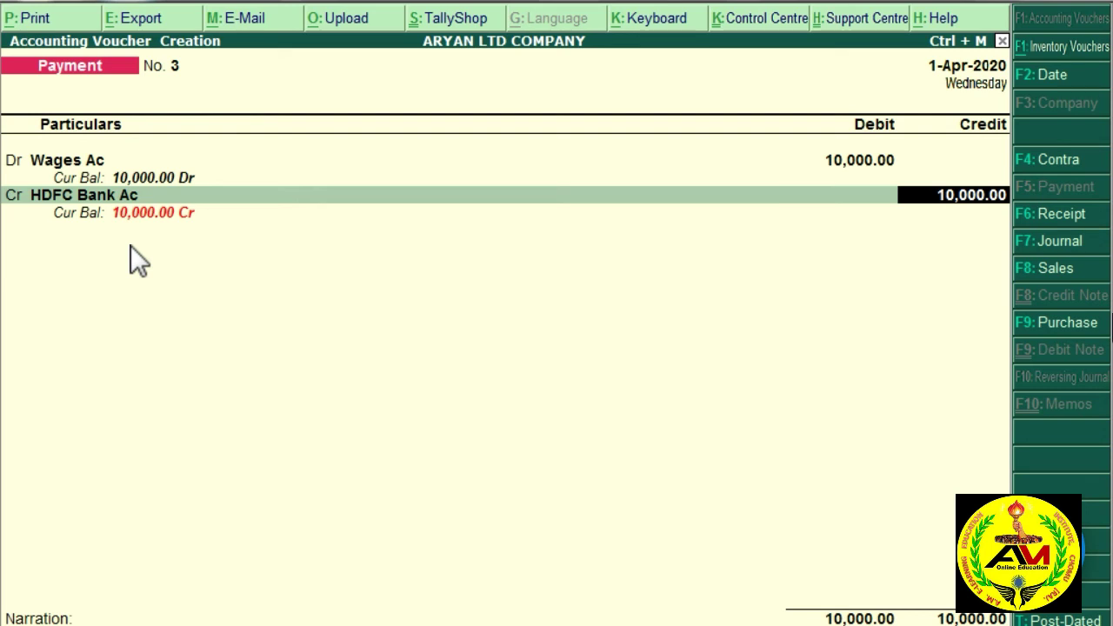
Step: Credit HDFC Bank Ac 10,000.00 by cheque with no instrument number and save voucher No. 3
key(Return)
key(Return)
key(Return)
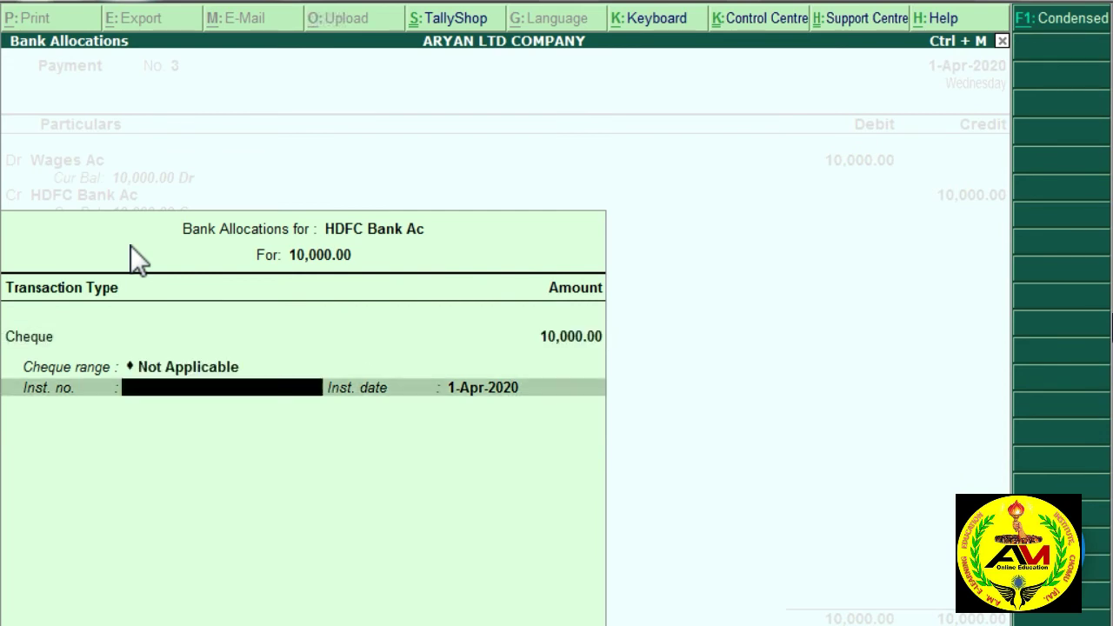
key(Return)
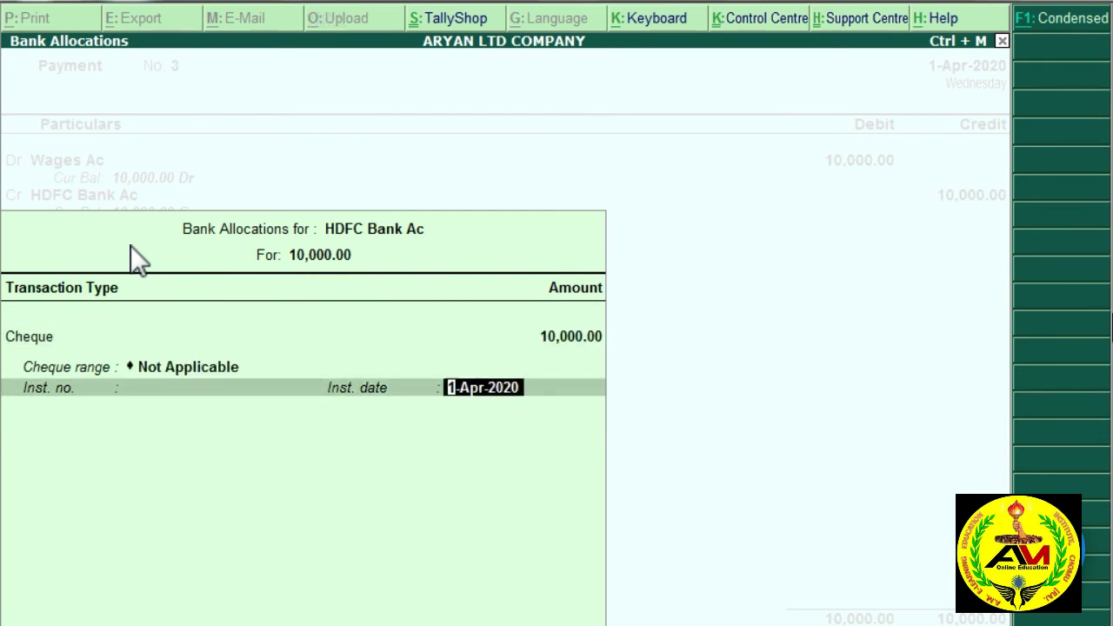
key(Return)
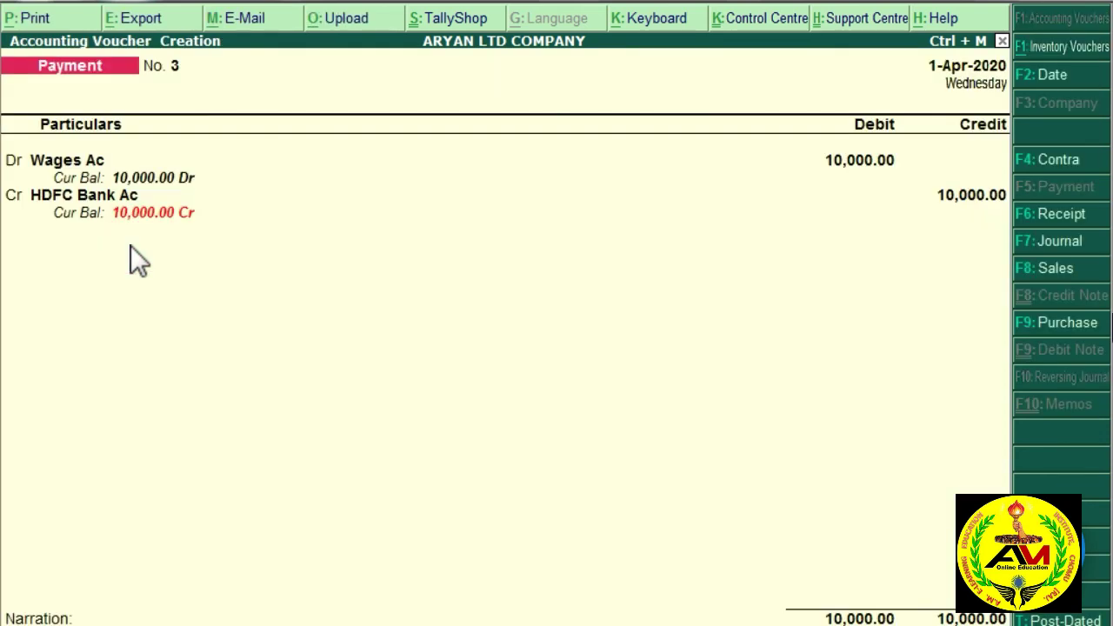
key(ctrl+a)
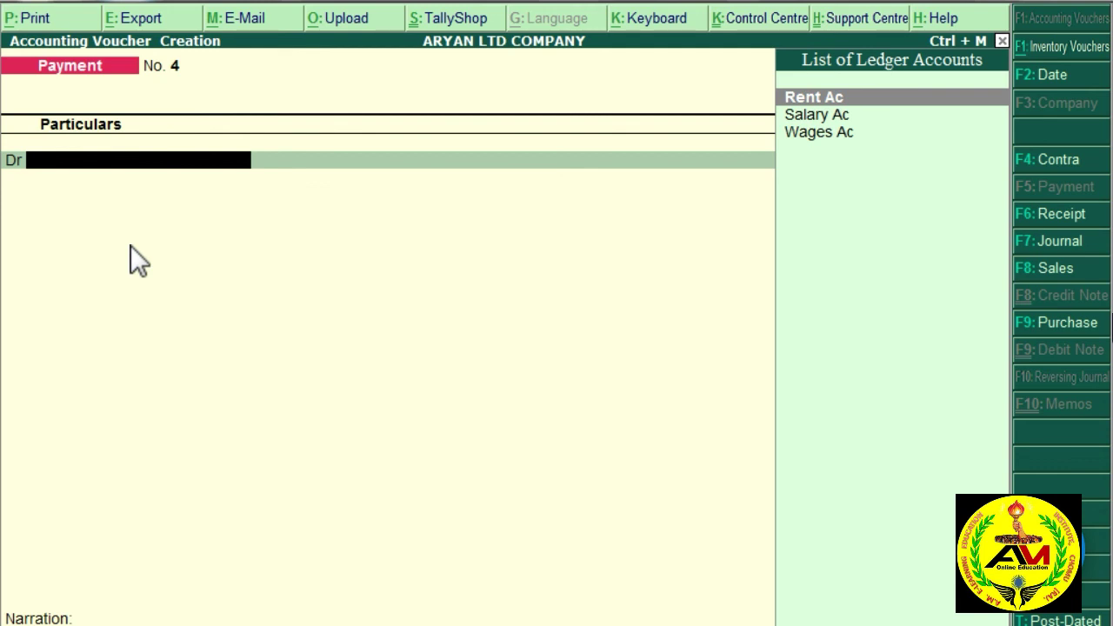
Step: Exit voucher entry and view the Salary, Rent and Wages payments in the Day Book
key(Escape)
key(Escape)
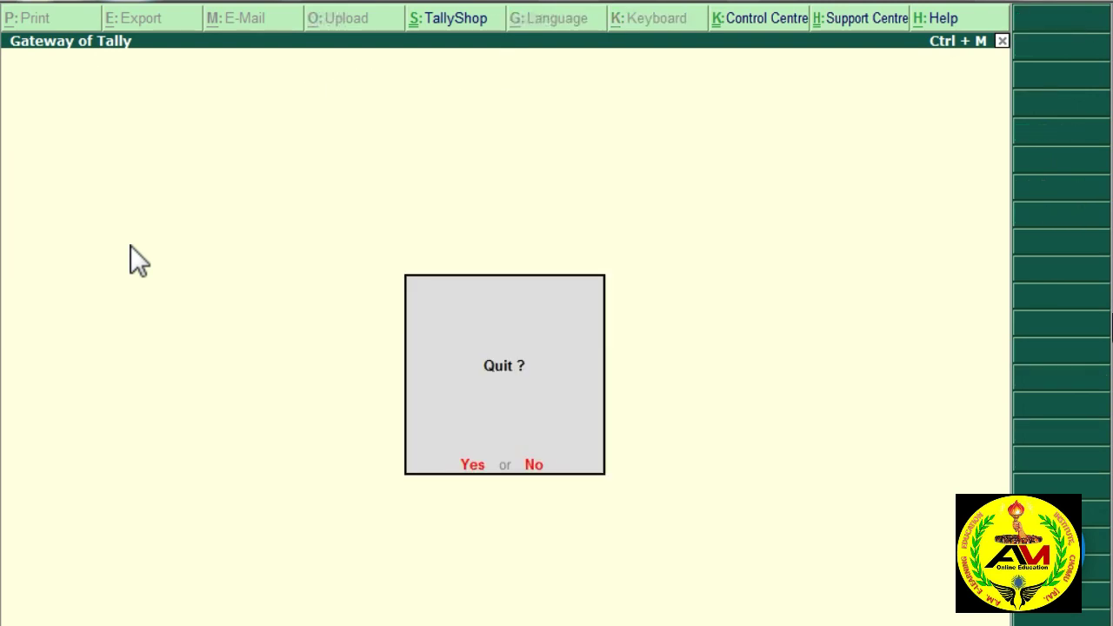
key(n)
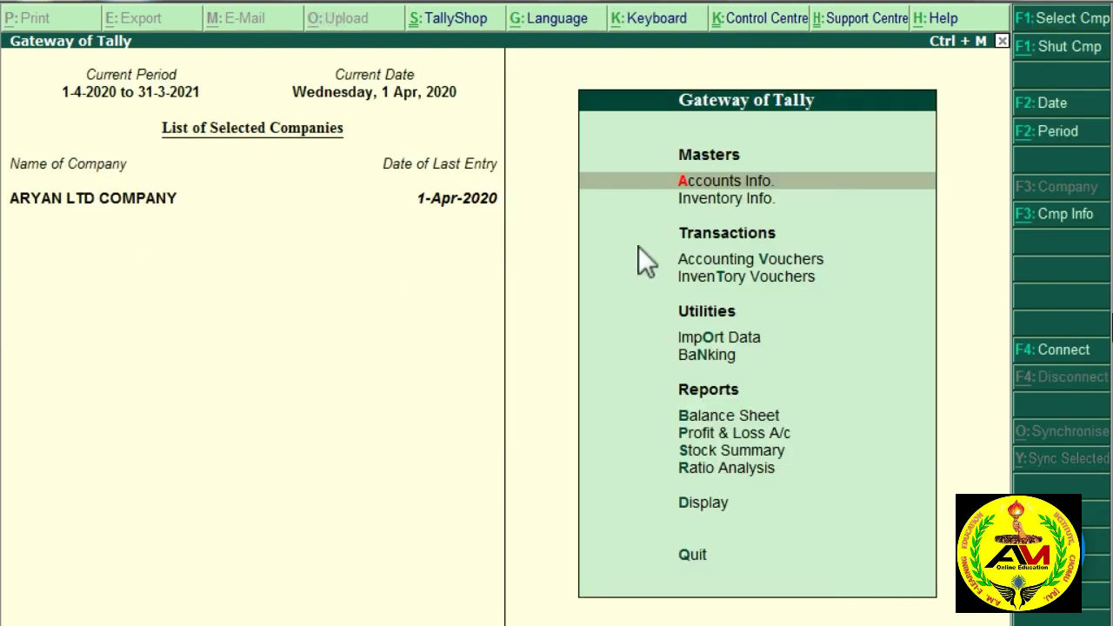
click(703, 505)
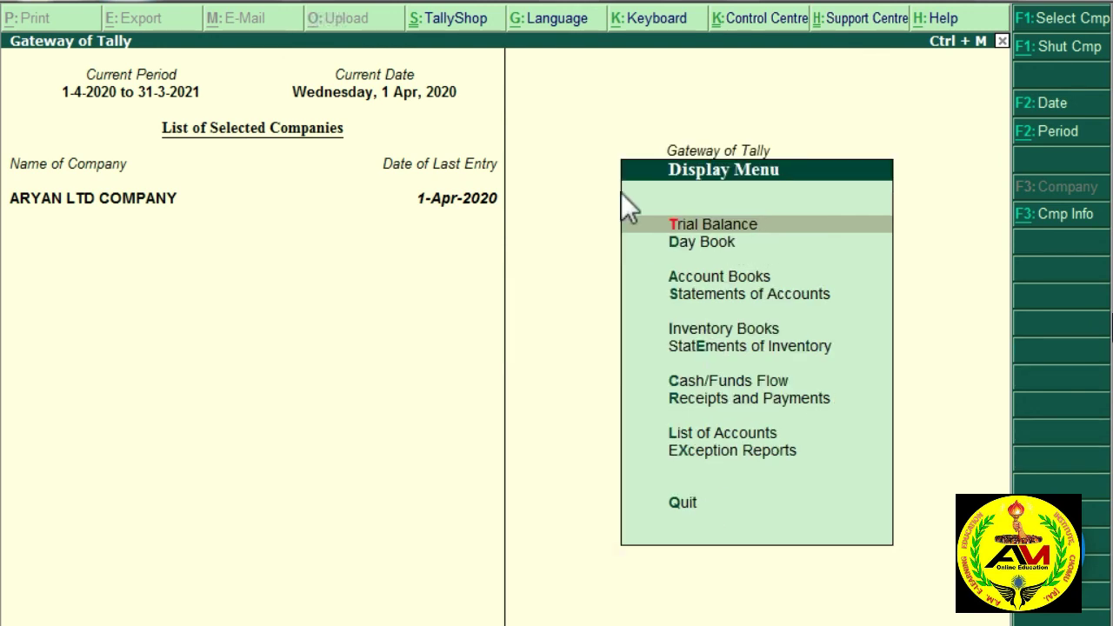
click(709, 243)
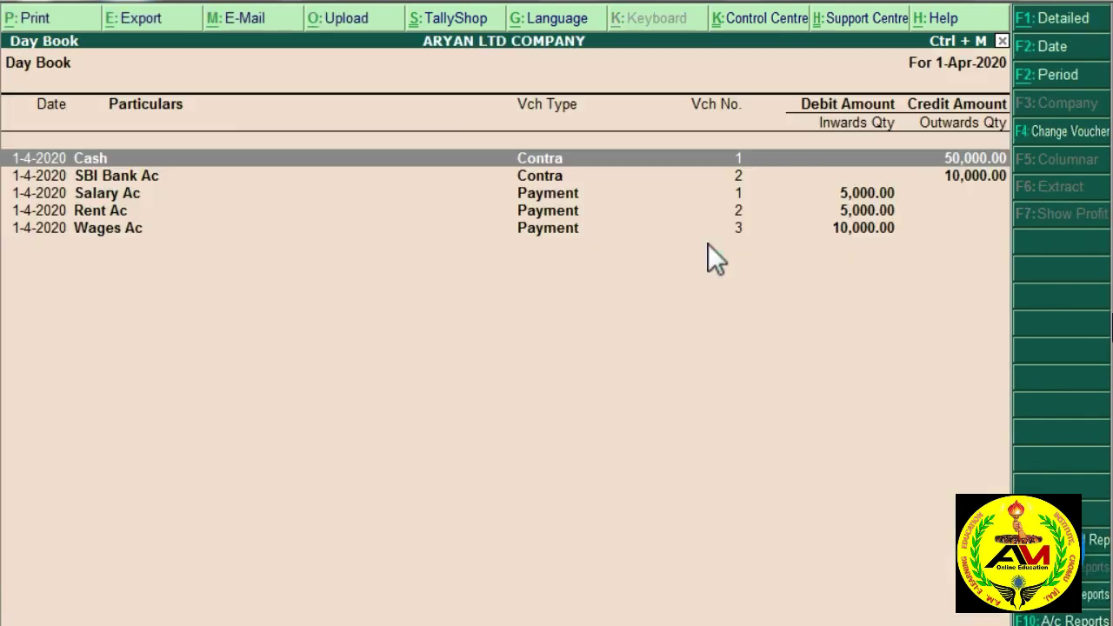
click(561, 198)
click(558, 214)
click(556, 227)
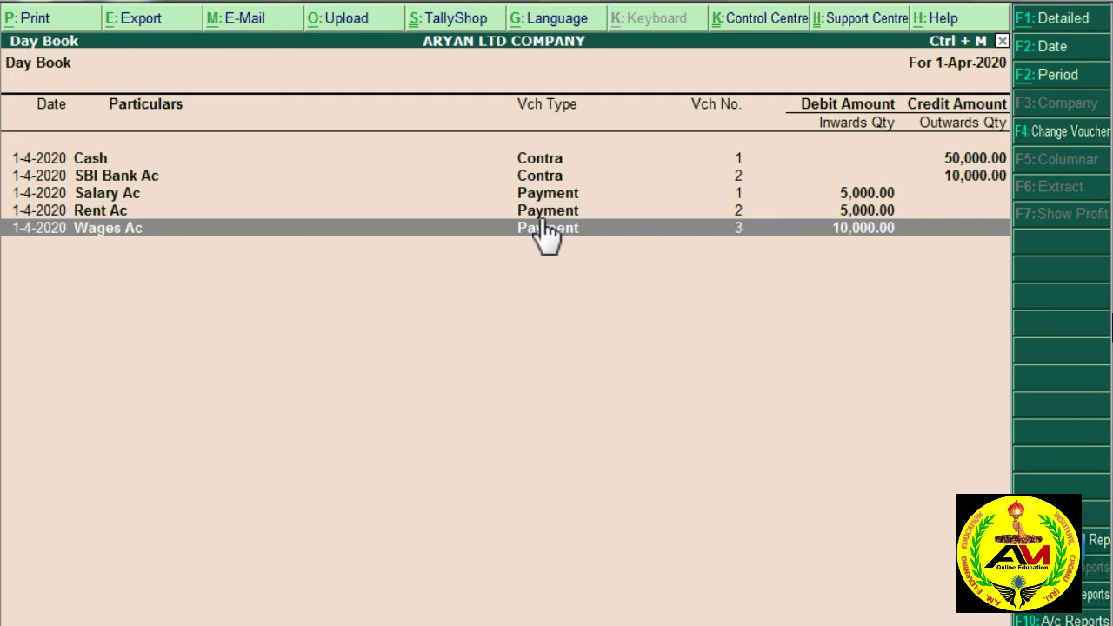
click(539, 214)
click(541, 198)
click(553, 215)
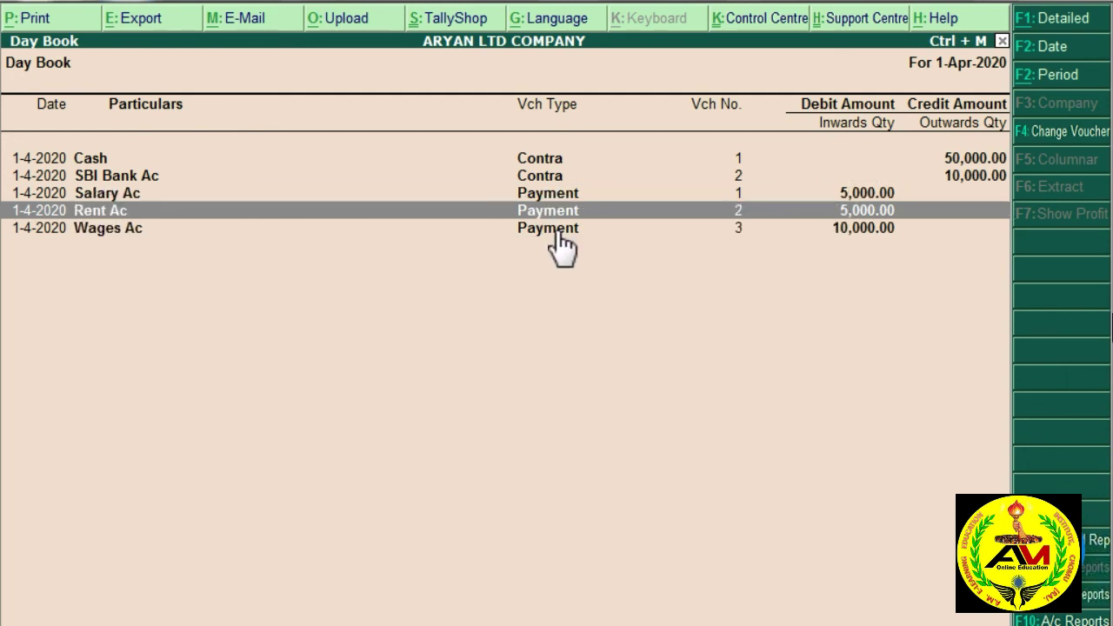
click(557, 228)
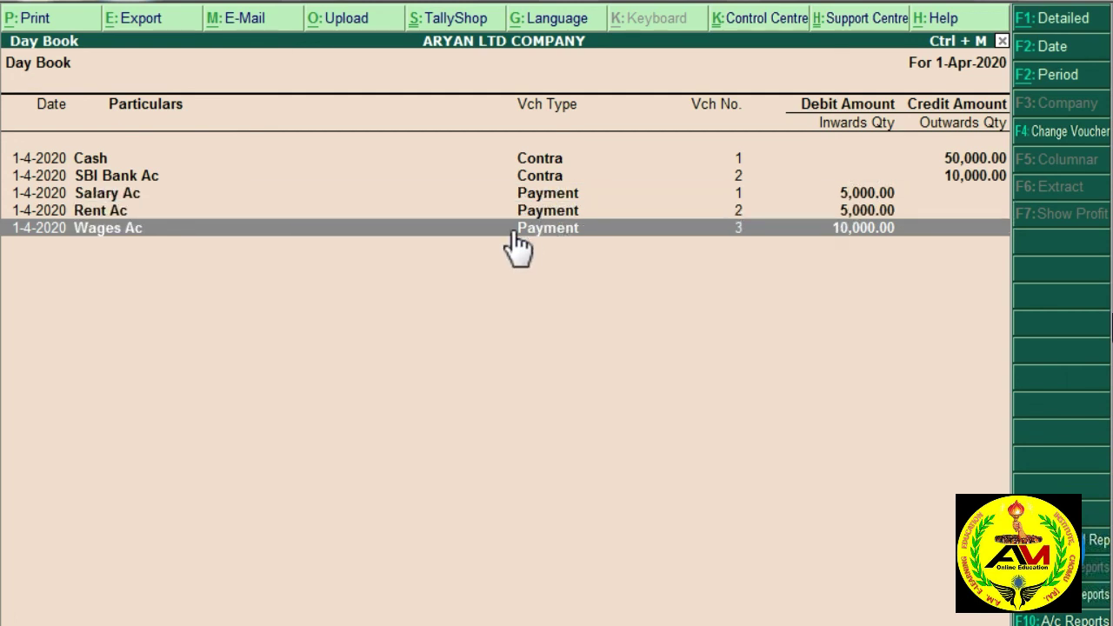
Step: Inspect the Wages Ac payment voucher, then return to the Gateway of Tally
click(546, 229)
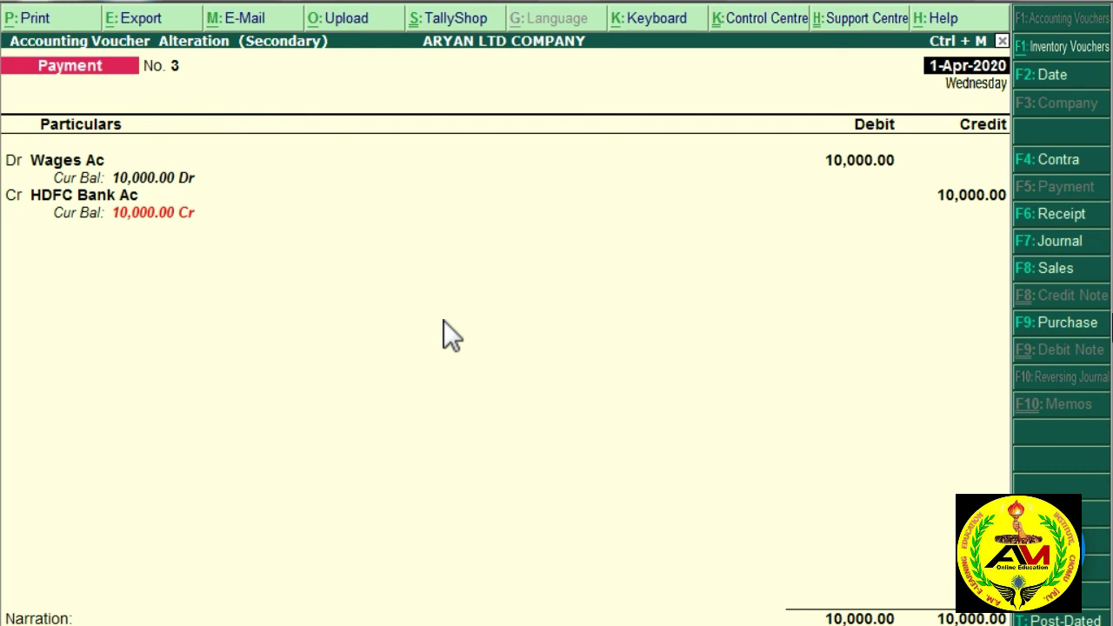
key(ctrl+a)
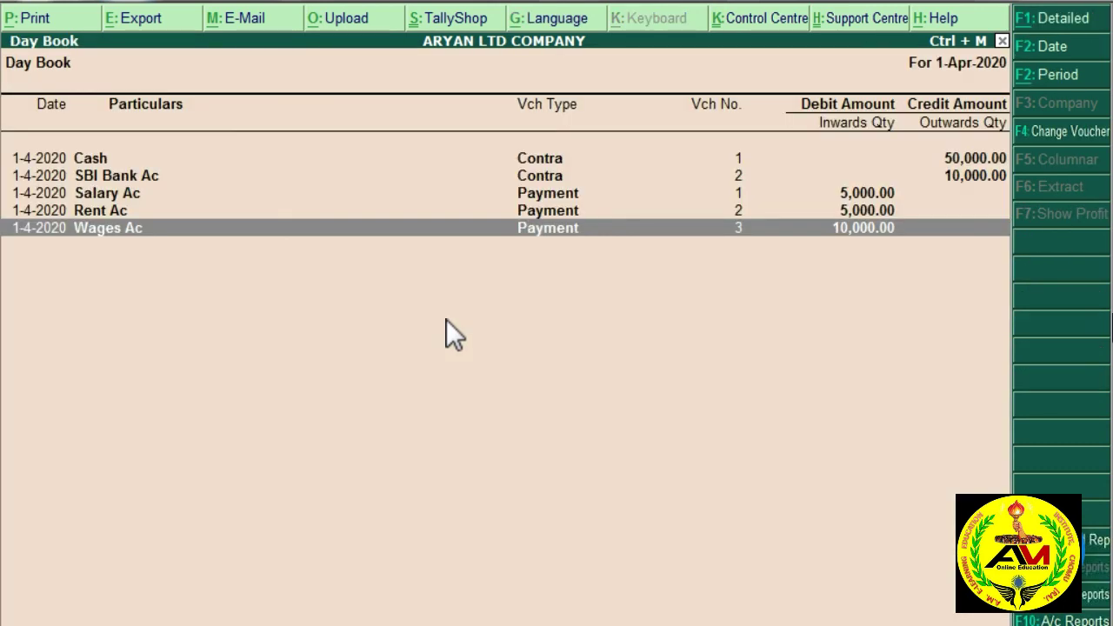
key(Escape)
key(Escape)
key(Escape)
key(Escape)
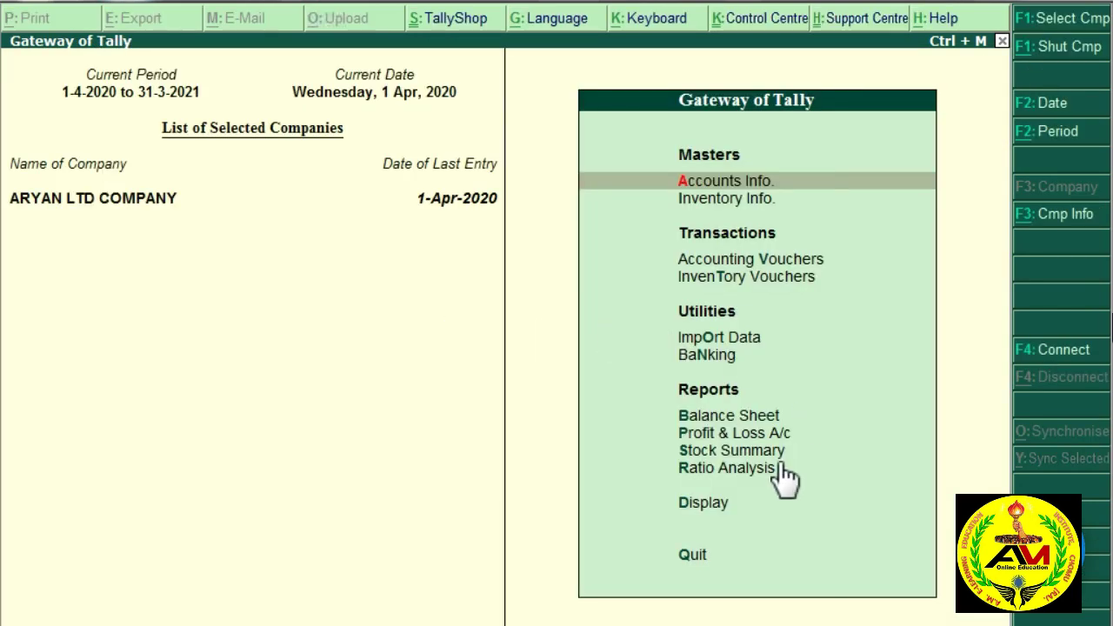
click(712, 509)
key(d)
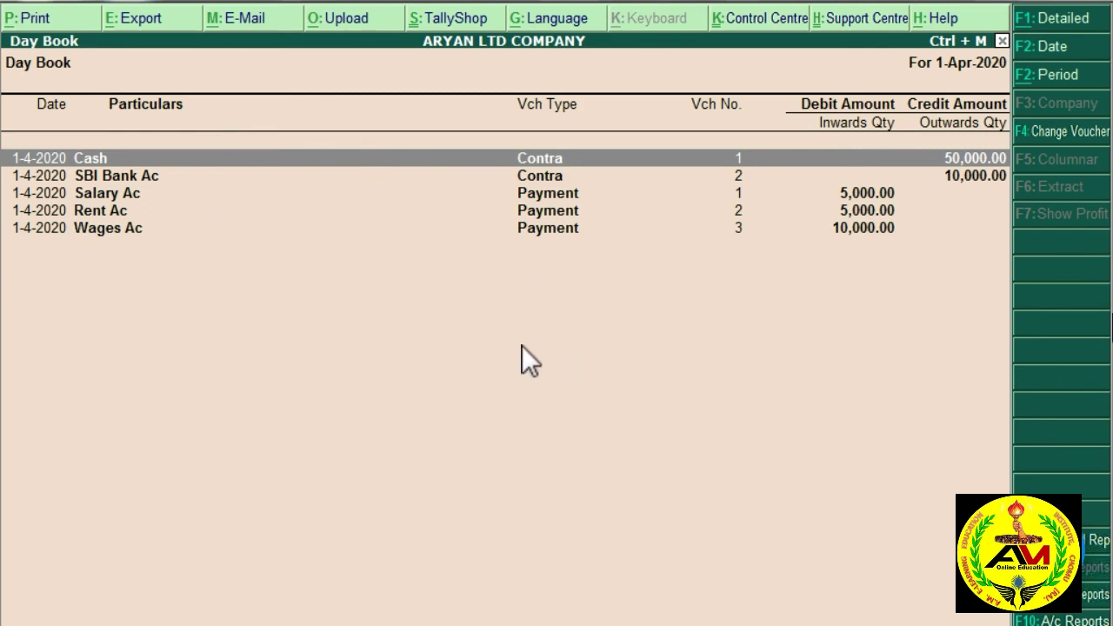
key(Escape)
key(Escape)
key(Escape)
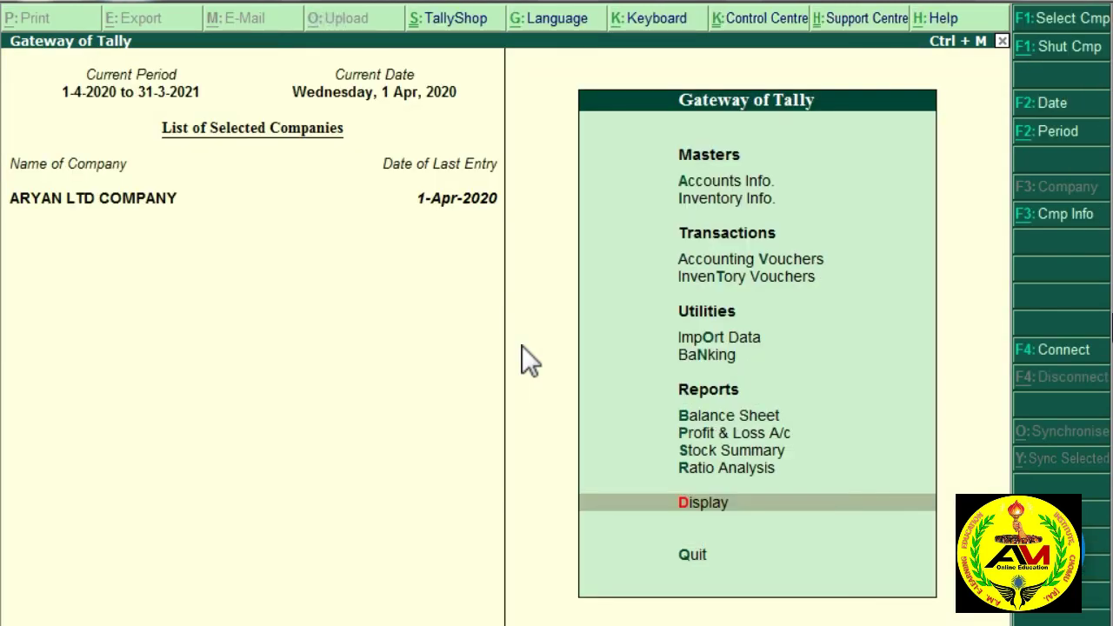
key(n)
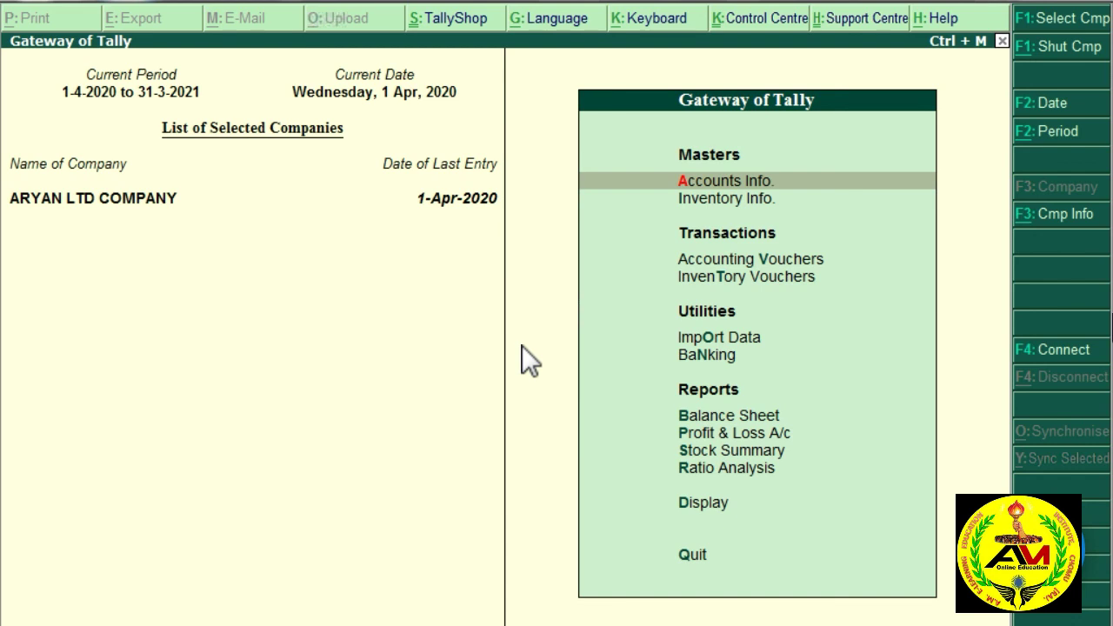